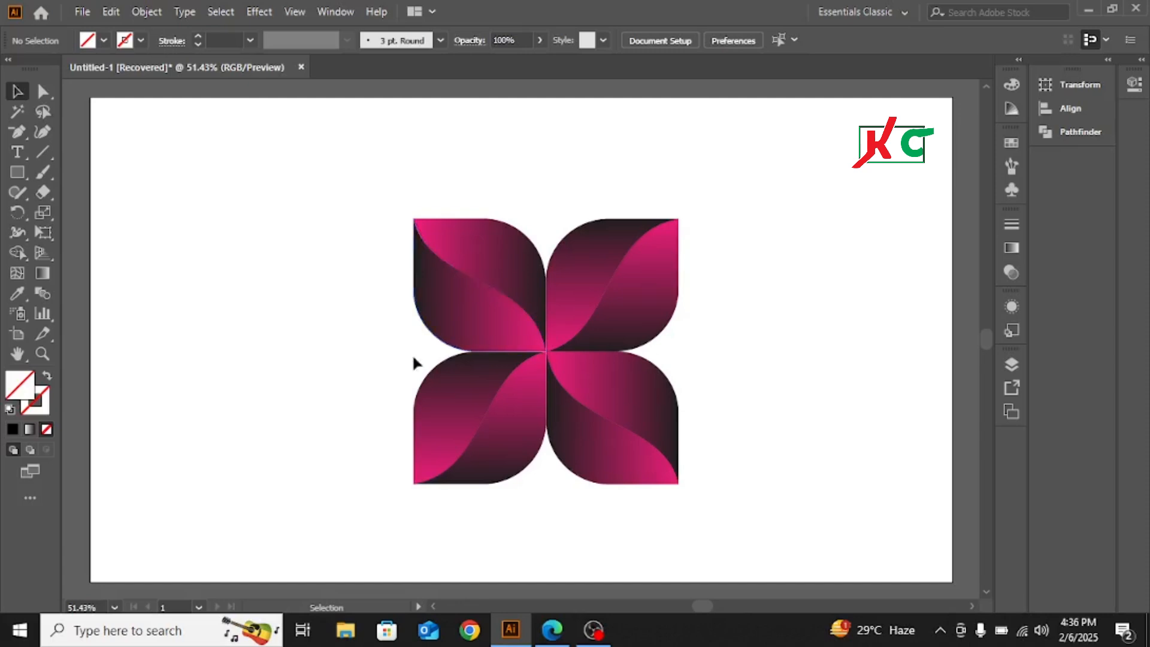
Scale the four-petal flower artwork down to a small reference and place it in the artboard's upper-left corner.
{"action": "left_click_drag", "start_coordinate": [362, 201], "coordinate": [699, 494]}
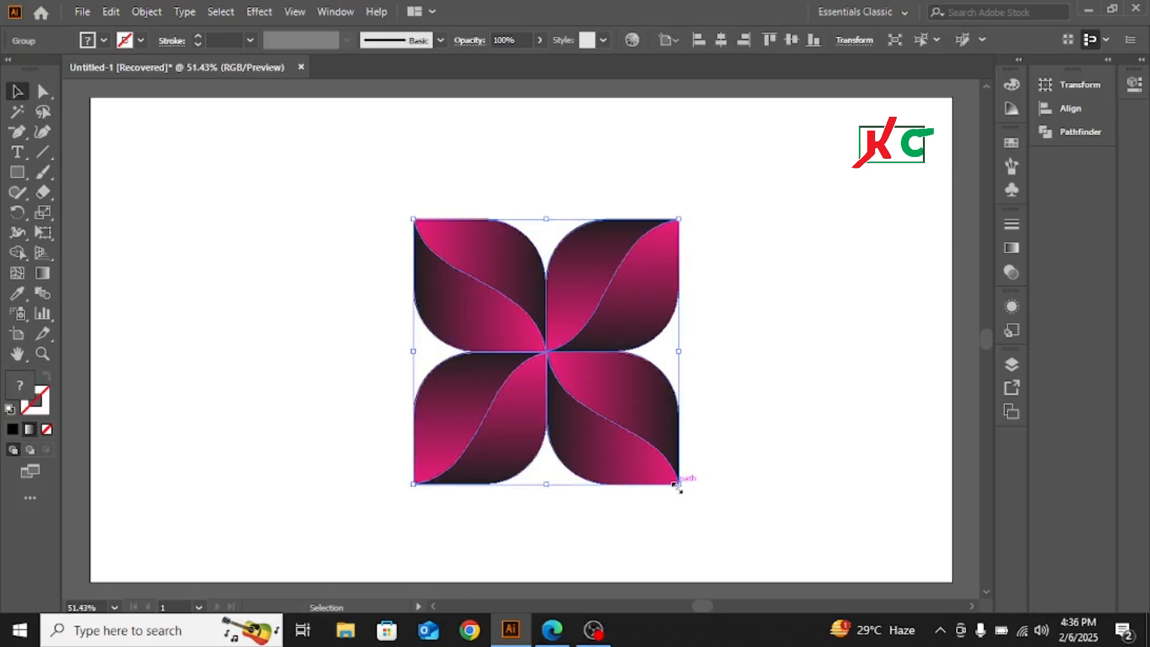
{"action": "left_click_drag", "start_coordinate": [678, 485], "coordinate": [591, 385]}
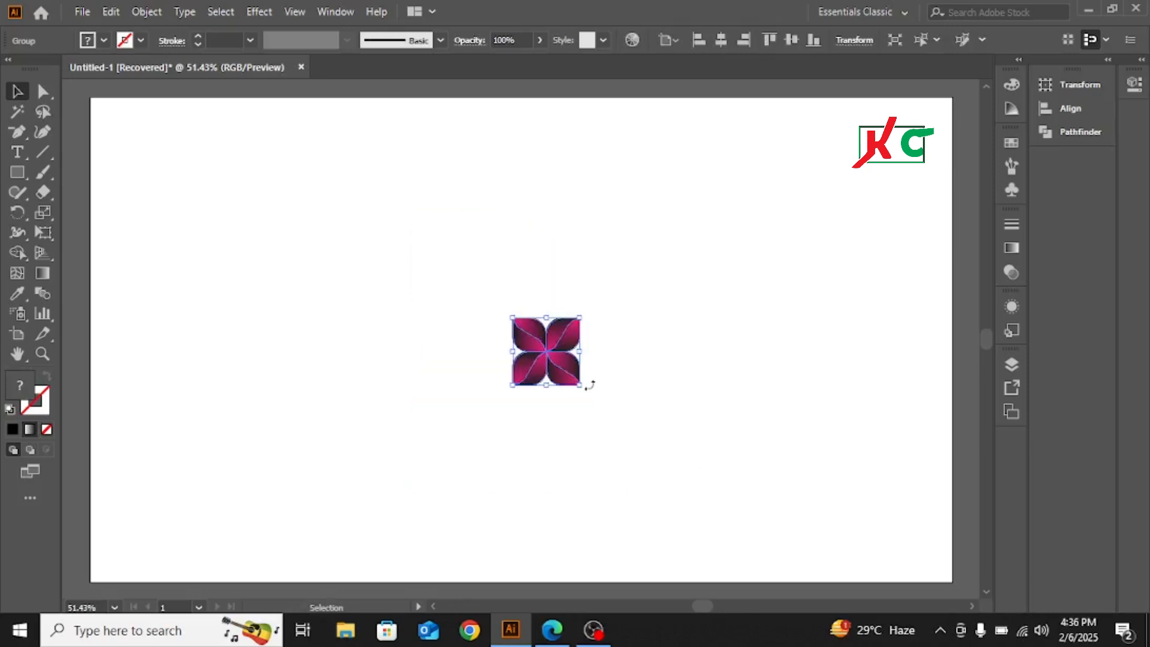
{"action": "left_click_drag", "start_coordinate": [545, 351], "coordinate": [134, 143]}
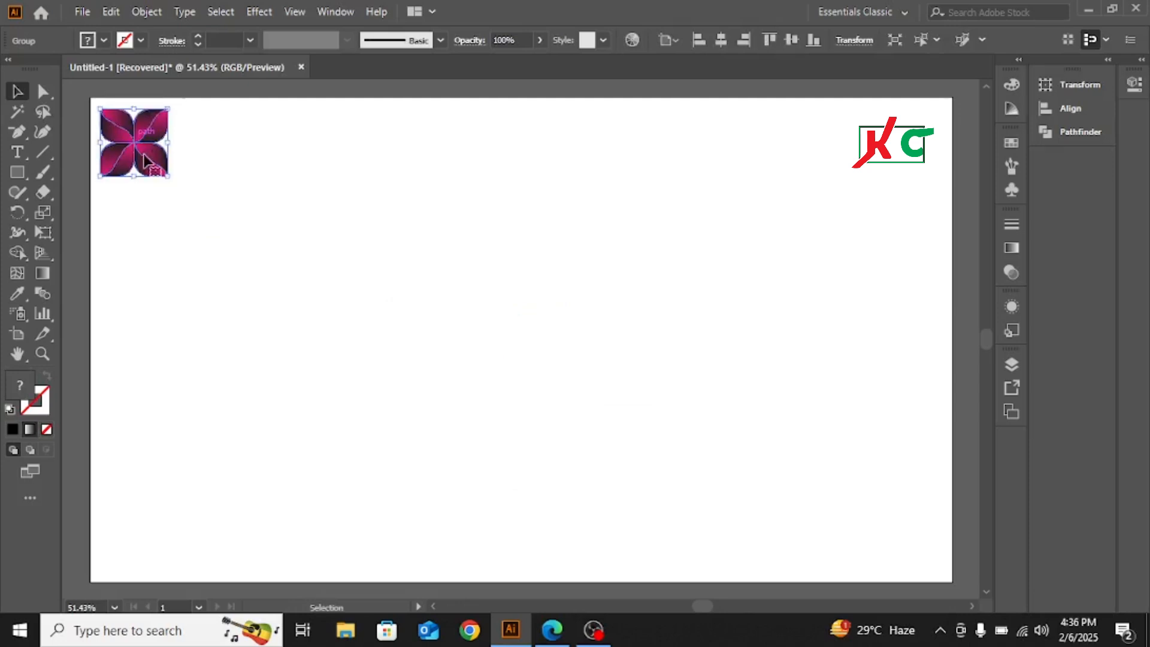
{"action": "left_click", "coordinate": [273, 236]}
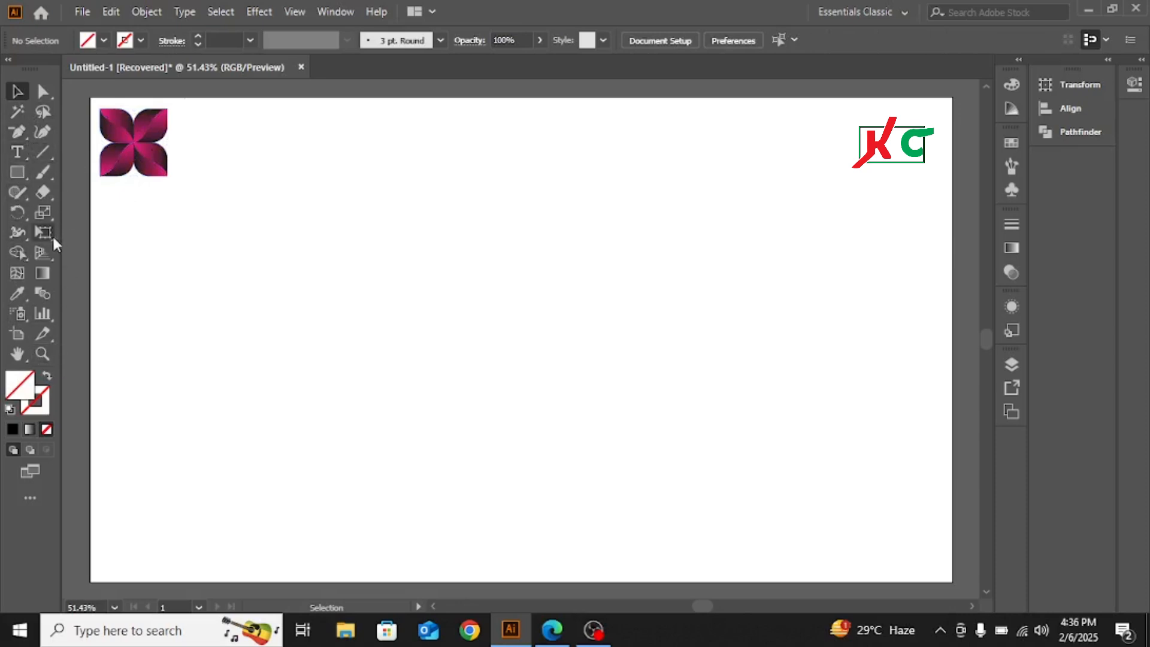
Draw a square about 241 px wide near the centre of the artboard.
{"action": "left_click", "coordinate": [17, 172]}
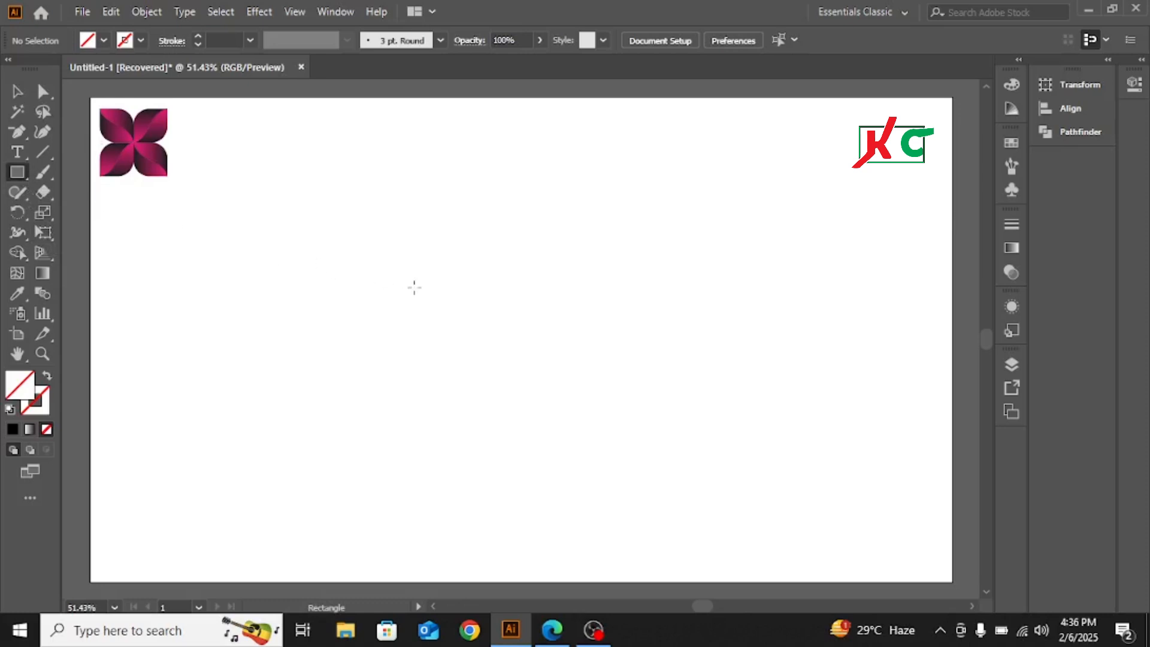
{"action": "left_click_drag", "start_coordinate": [466, 267], "coordinate": [630, 429]}
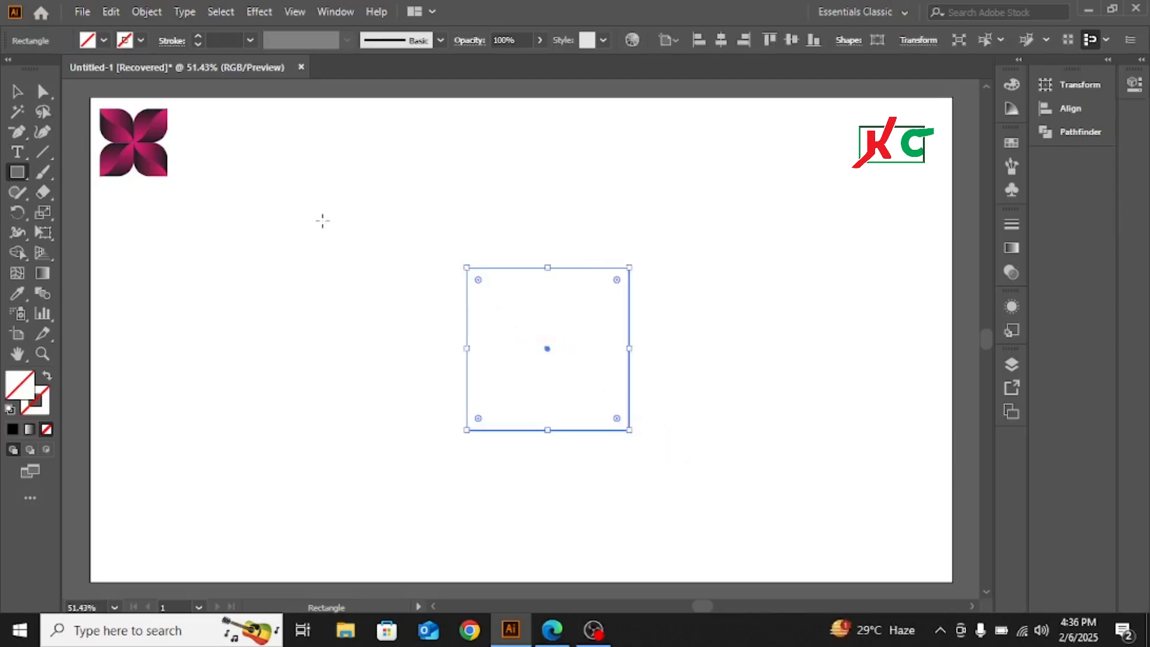
{"action": "left_click", "coordinate": [17, 91]}
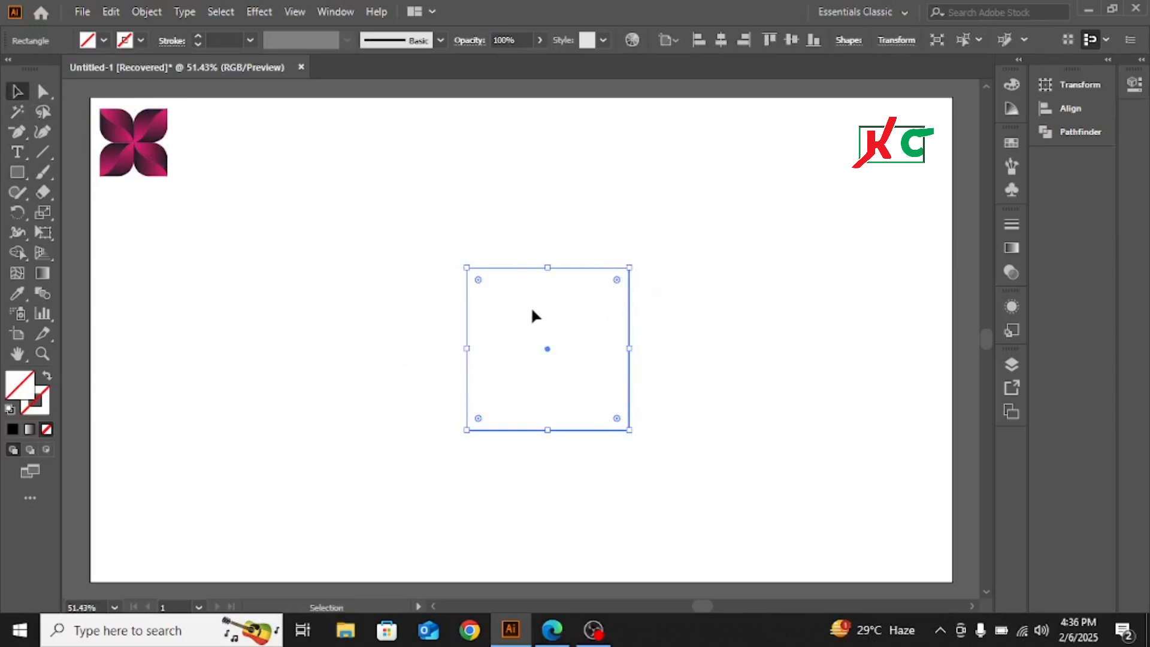
{"action": "left_click", "coordinate": [311, 223]}
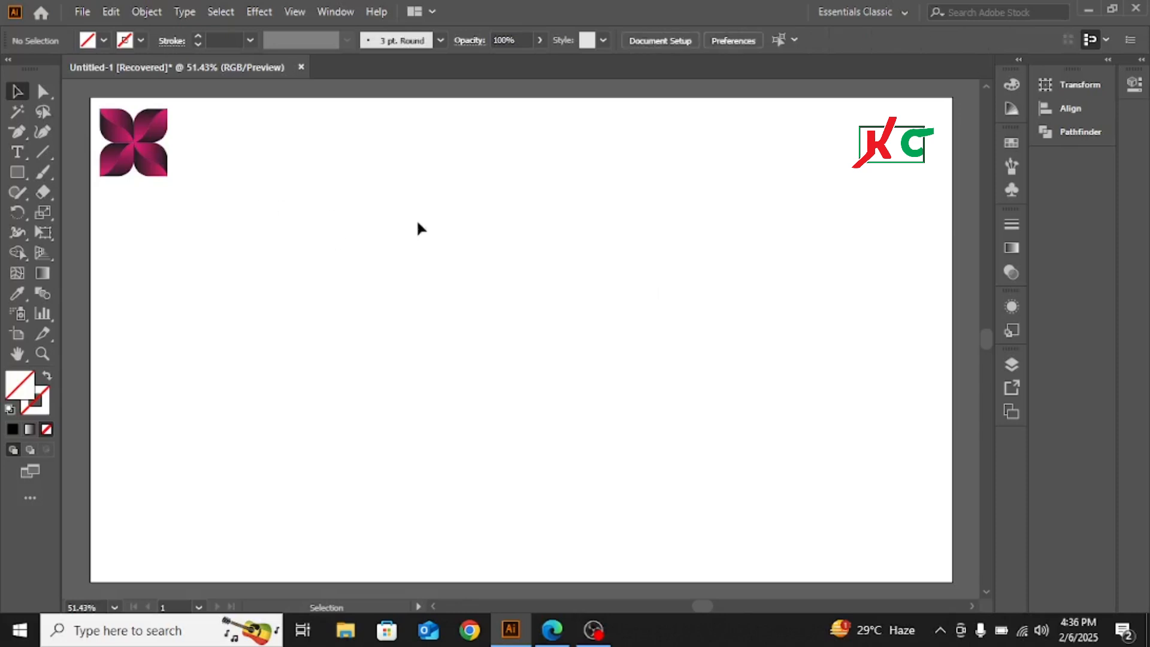
Give the square a black 1 pt stroke and a white fill.
{"action": "left_click_drag", "start_coordinate": [418, 222], "coordinate": [647, 389]}
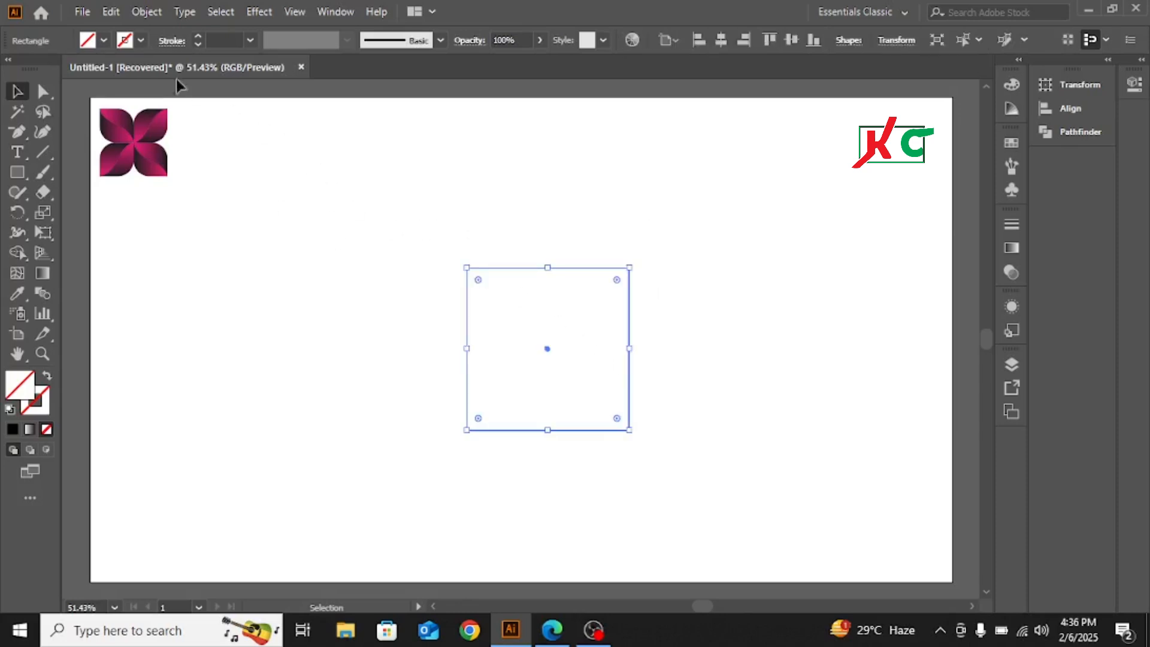
{"action": "left_click", "coordinate": [140, 41]}
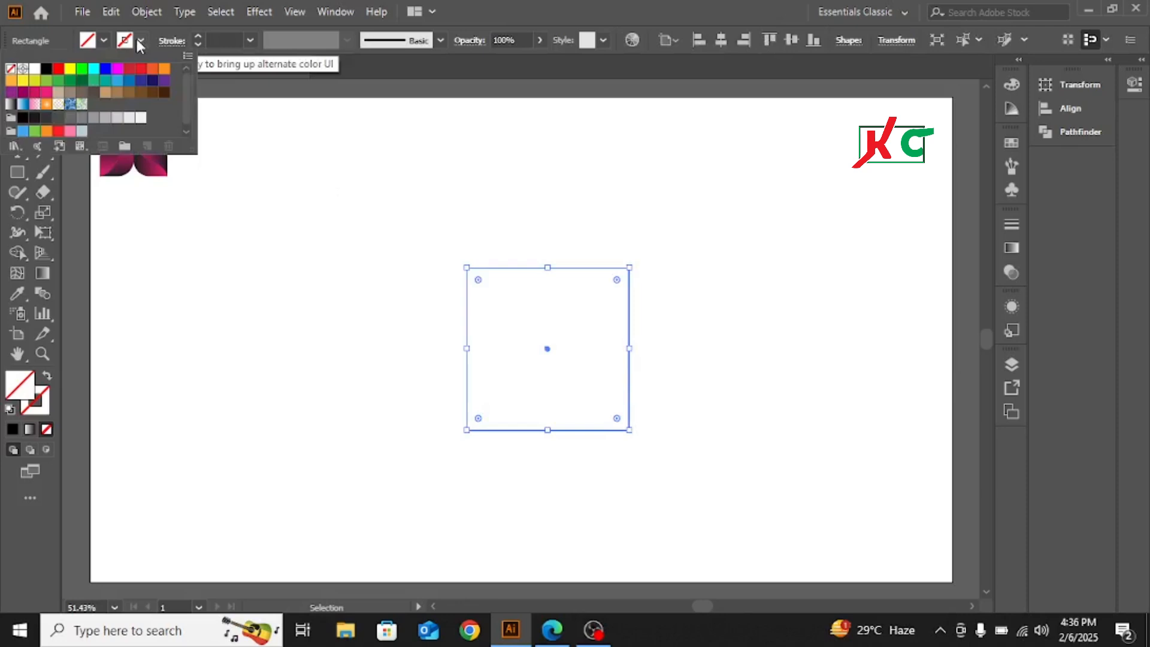
{"action": "left_click", "coordinate": [46, 69]}
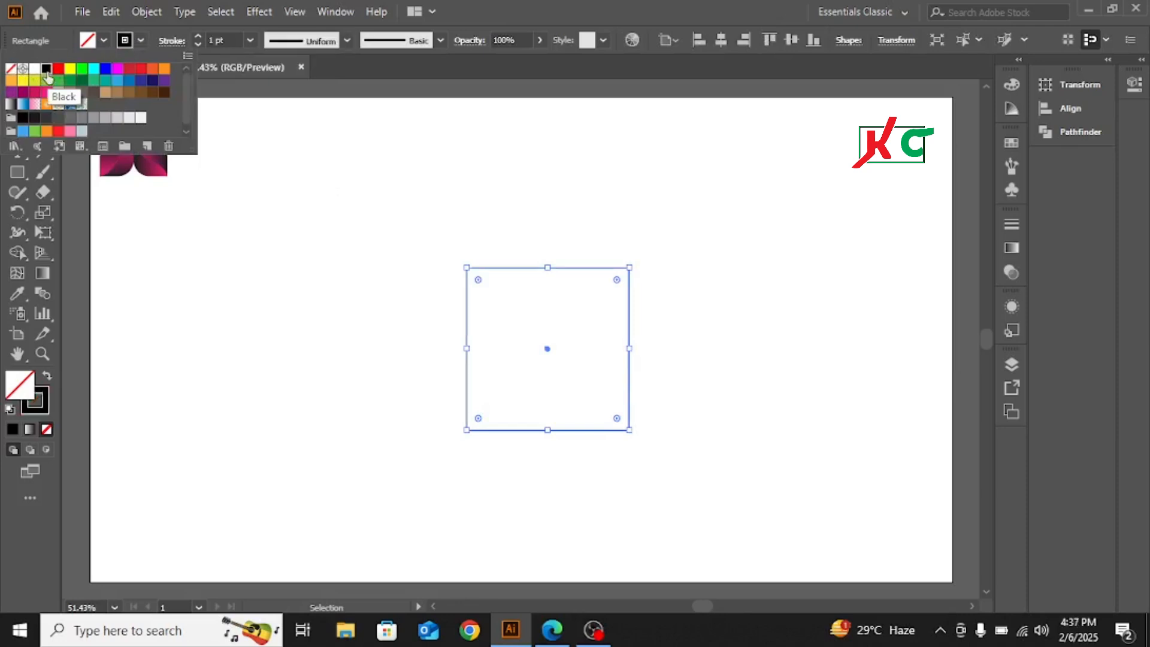
{"action": "left_click", "coordinate": [103, 41]}
{"action": "left_click", "coordinate": [104, 40]}
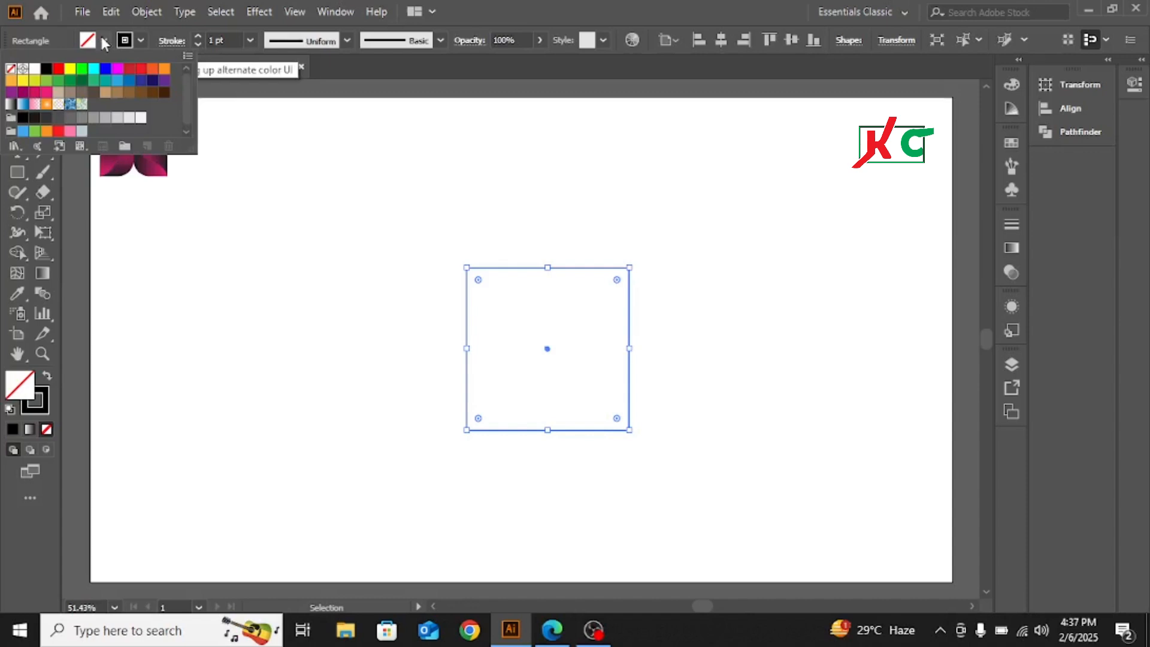
{"action": "left_click", "coordinate": [35, 69]}
{"action": "left_click", "coordinate": [355, 228]}
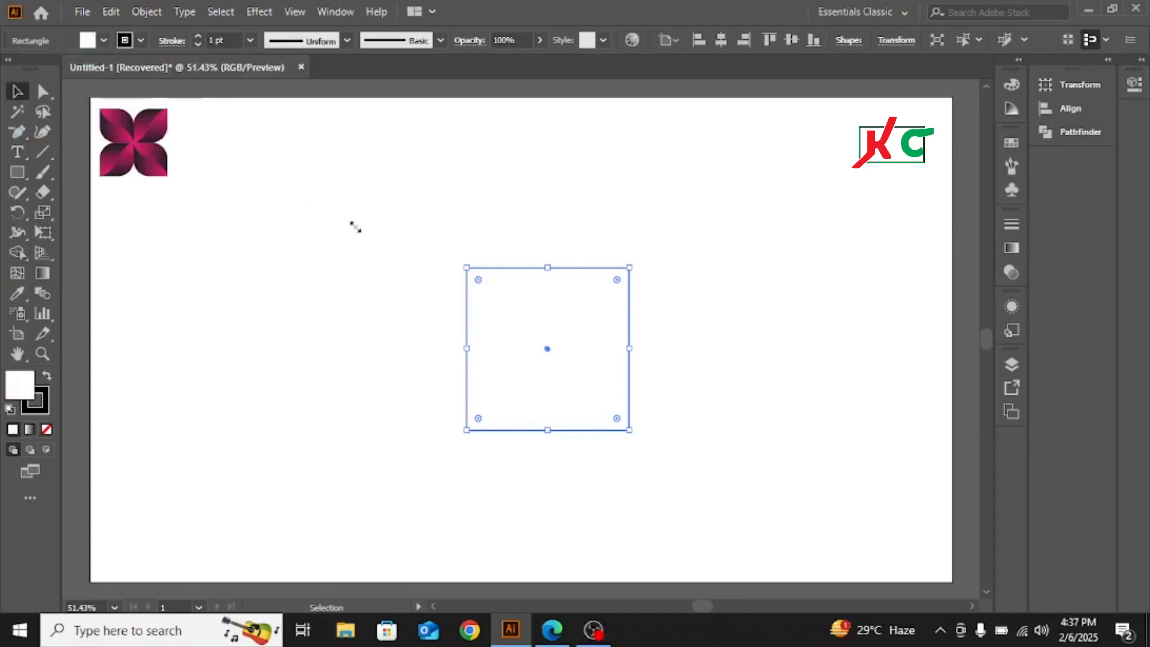
{"action": "left_click", "coordinate": [355, 228]}
{"action": "left_click_drag", "start_coordinate": [424, 238], "coordinate": [693, 403]}
{"action": "left_click", "coordinate": [329, 231]}
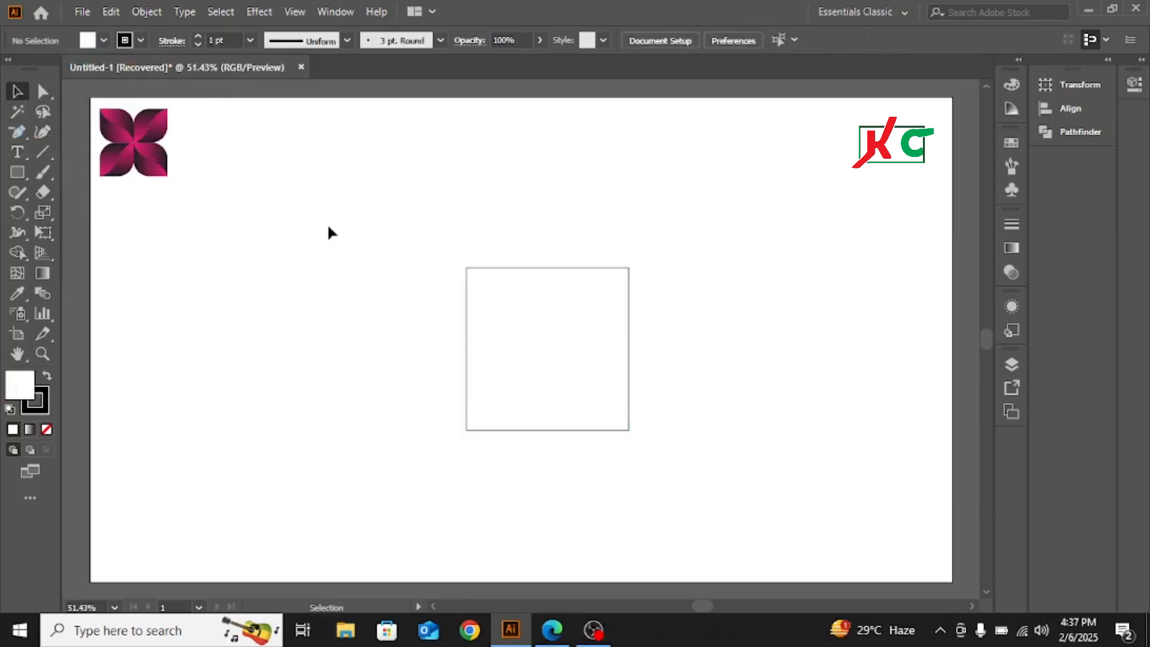
Round the square's top-right and bottom-left corners together to a radius of about 92 px to form a leaf.
{"action": "left_click", "coordinate": [43, 92]}
{"action": "left_click_drag", "start_coordinate": [592, 235], "coordinate": [697, 326]}
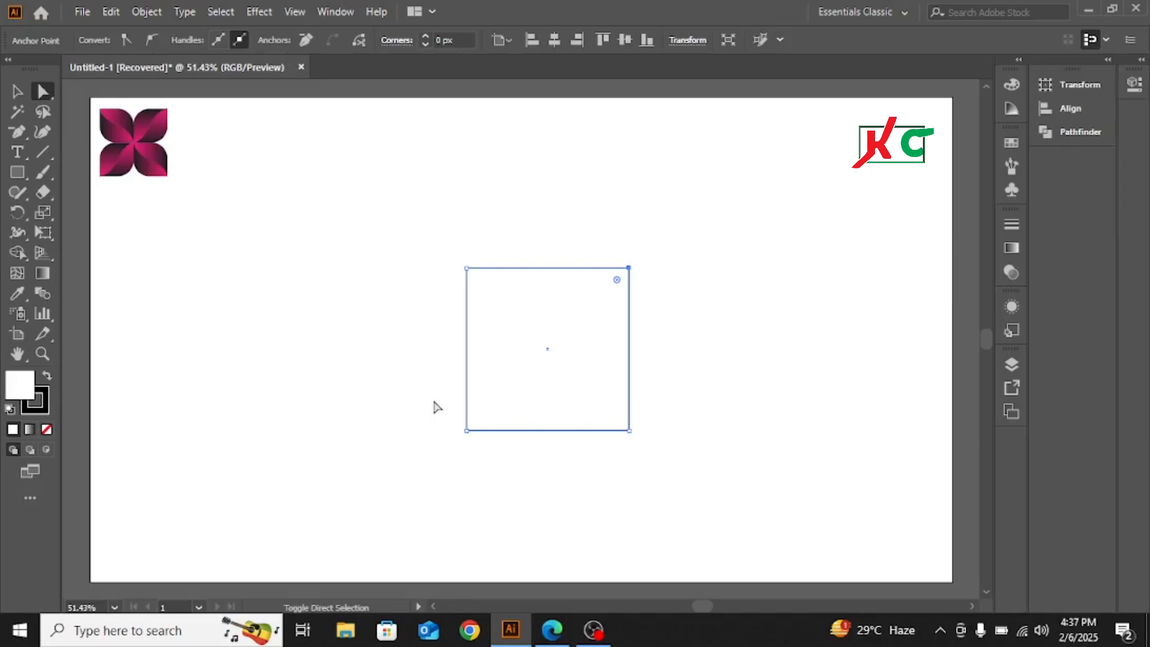
{"action": "left_click_drag", "start_coordinate": [434, 400], "coordinate": [490, 459]}
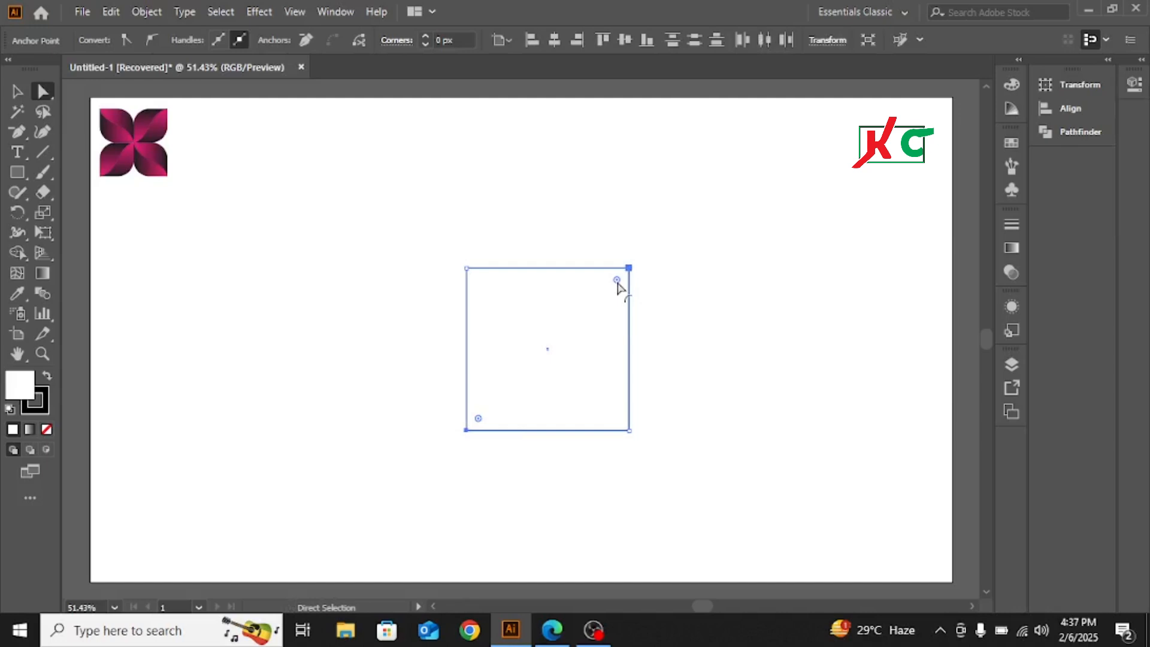
{"action": "left_click_drag", "start_coordinate": [618, 287], "coordinate": [583, 350]}
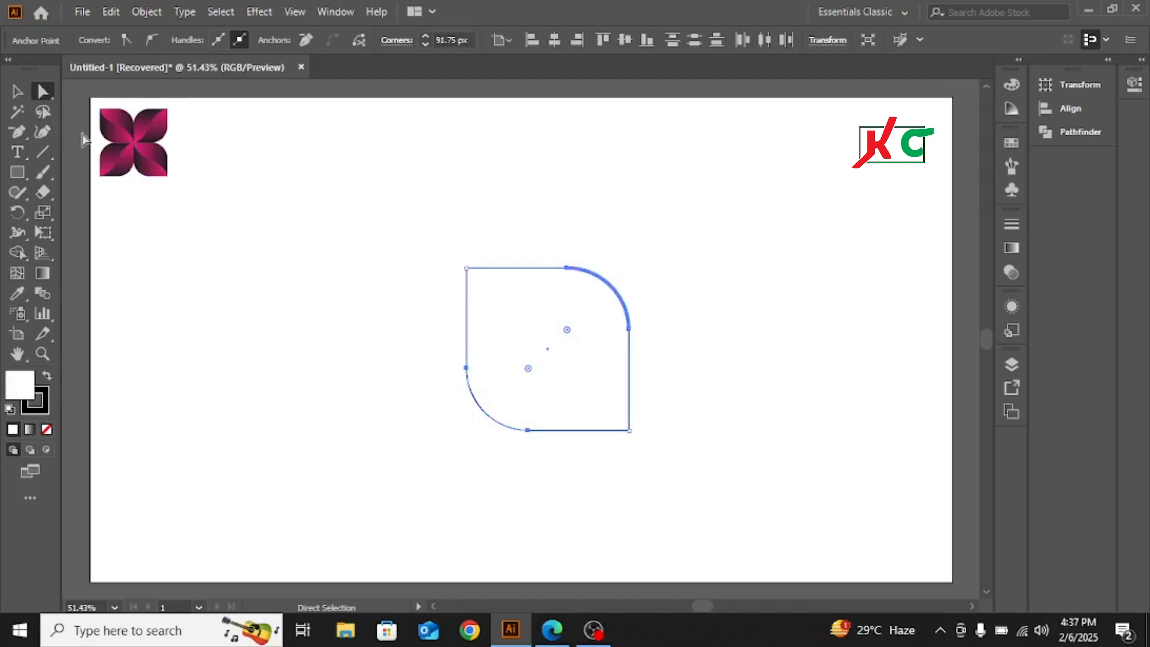
{"action": "left_click", "coordinate": [17, 91]}
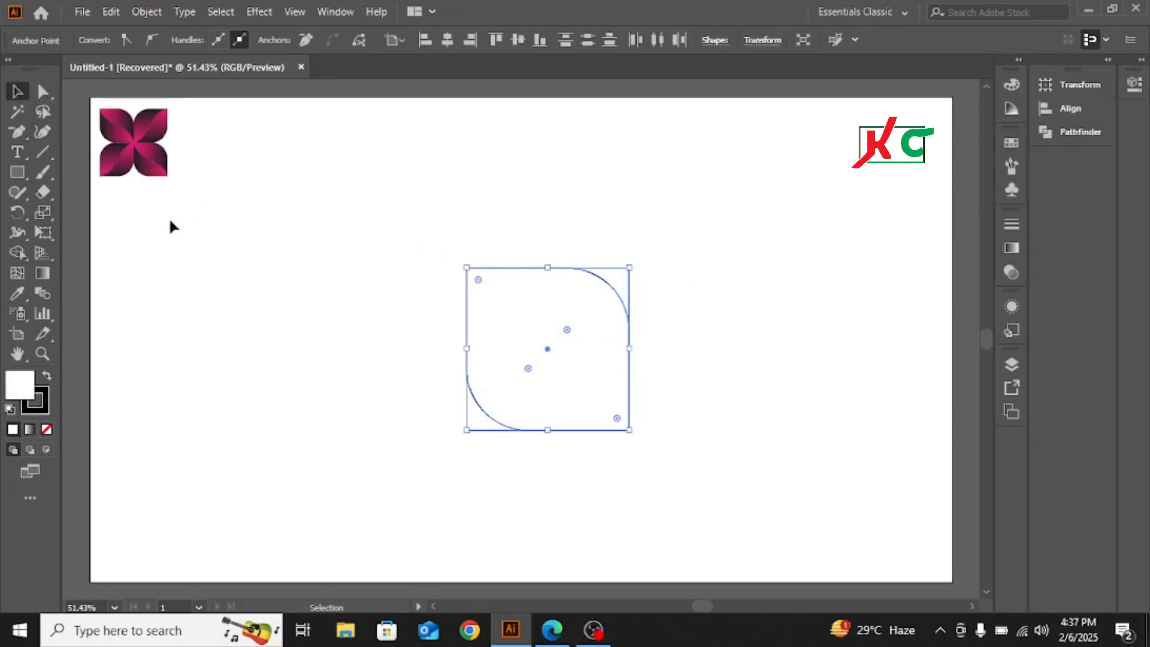
{"action": "left_click", "coordinate": [18, 132]}
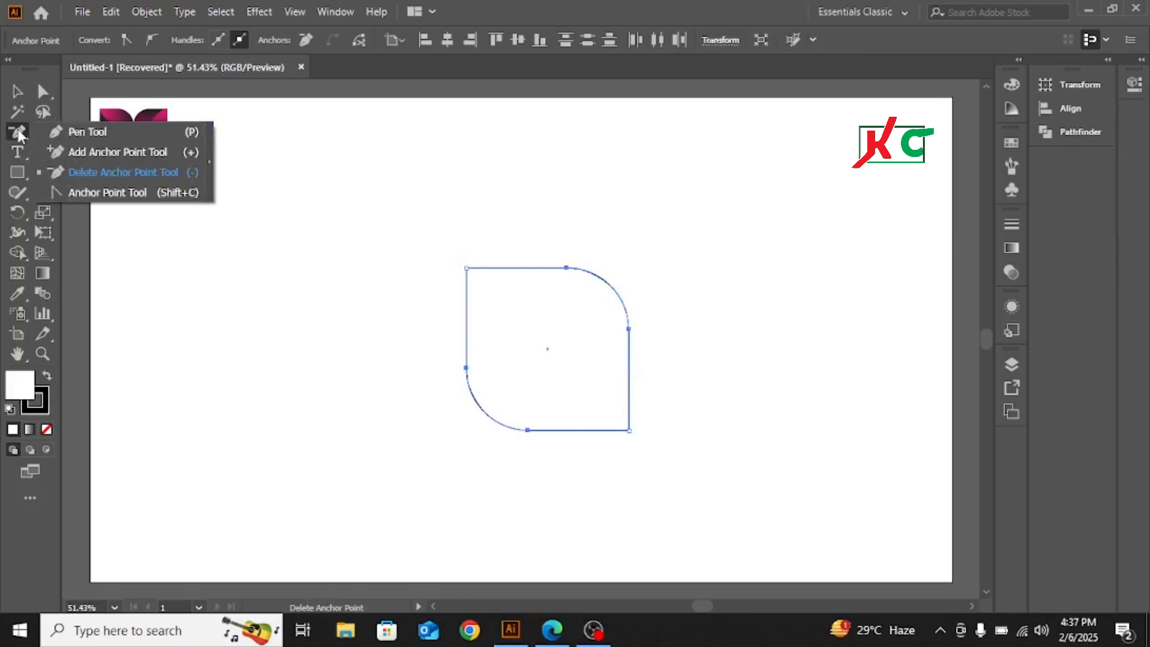
{"action": "left_click", "coordinate": [87, 132]}
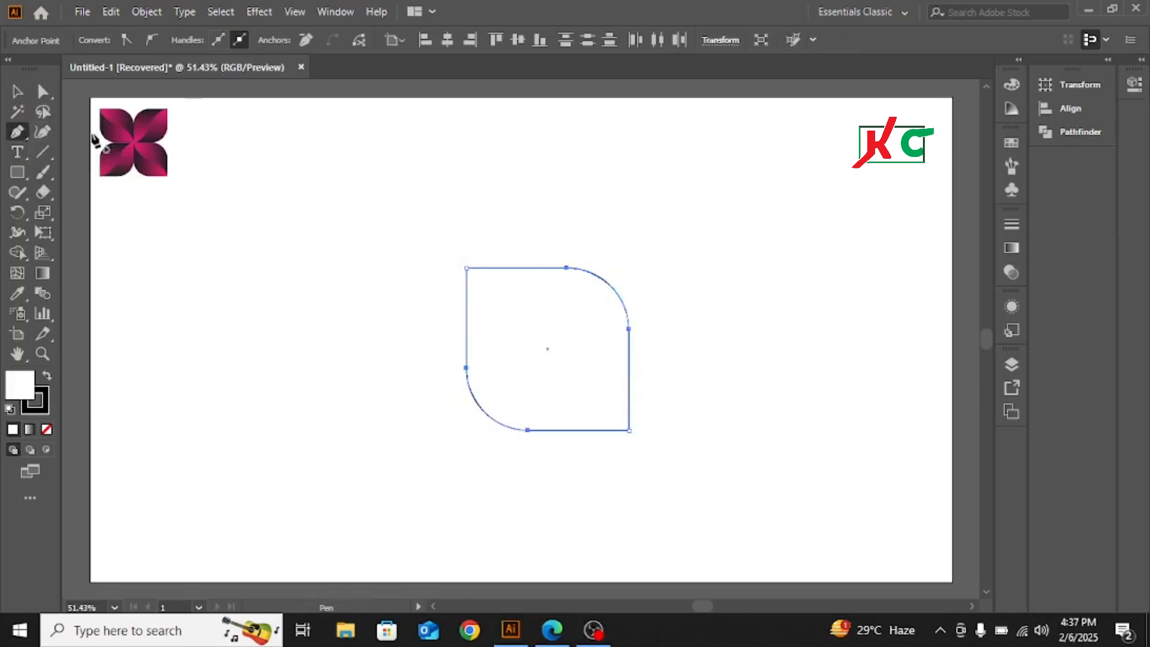
{"action": "left_click", "coordinate": [466, 268]}
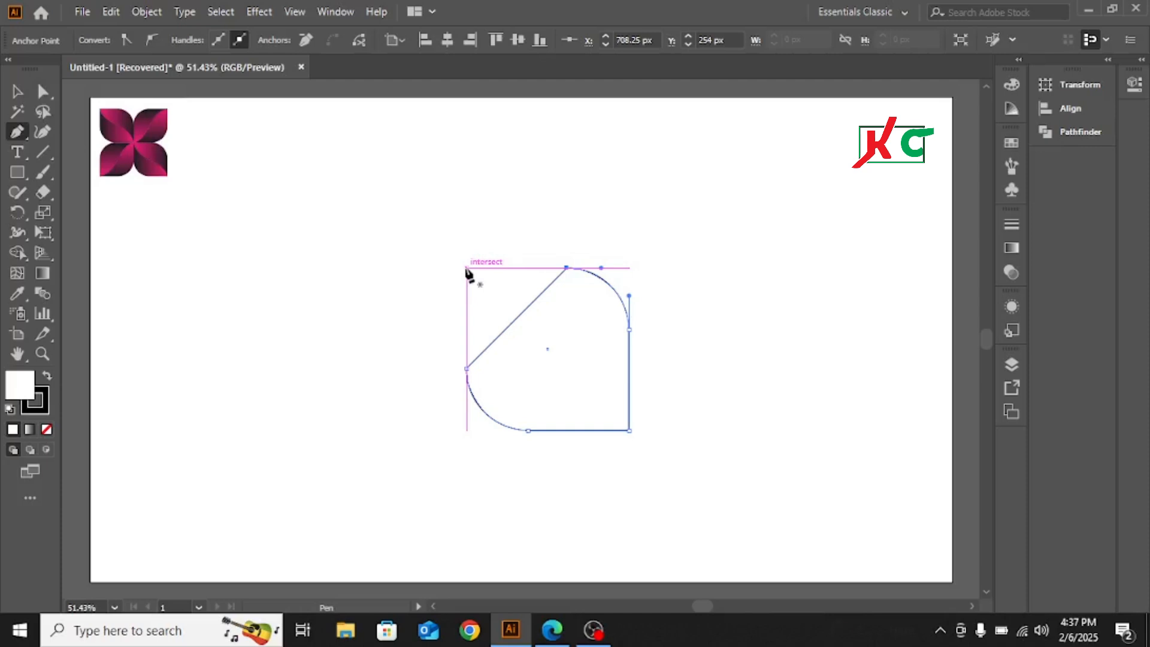
{"action": "left_click", "coordinate": [467, 268]}
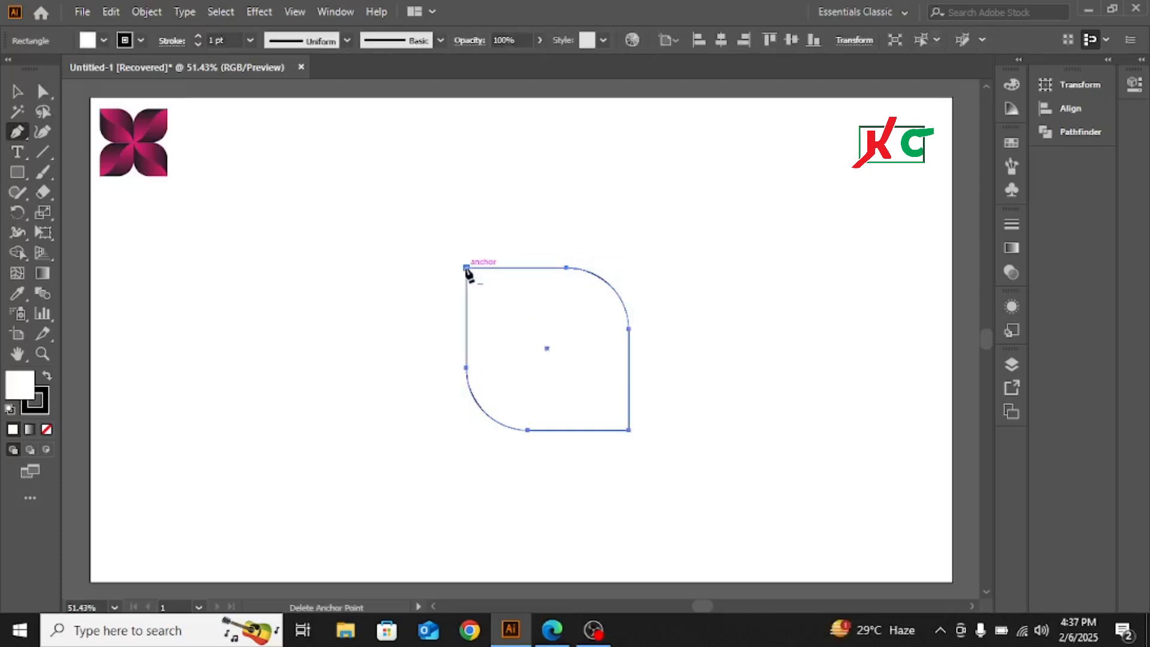
{"action": "left_click", "coordinate": [17, 92]}
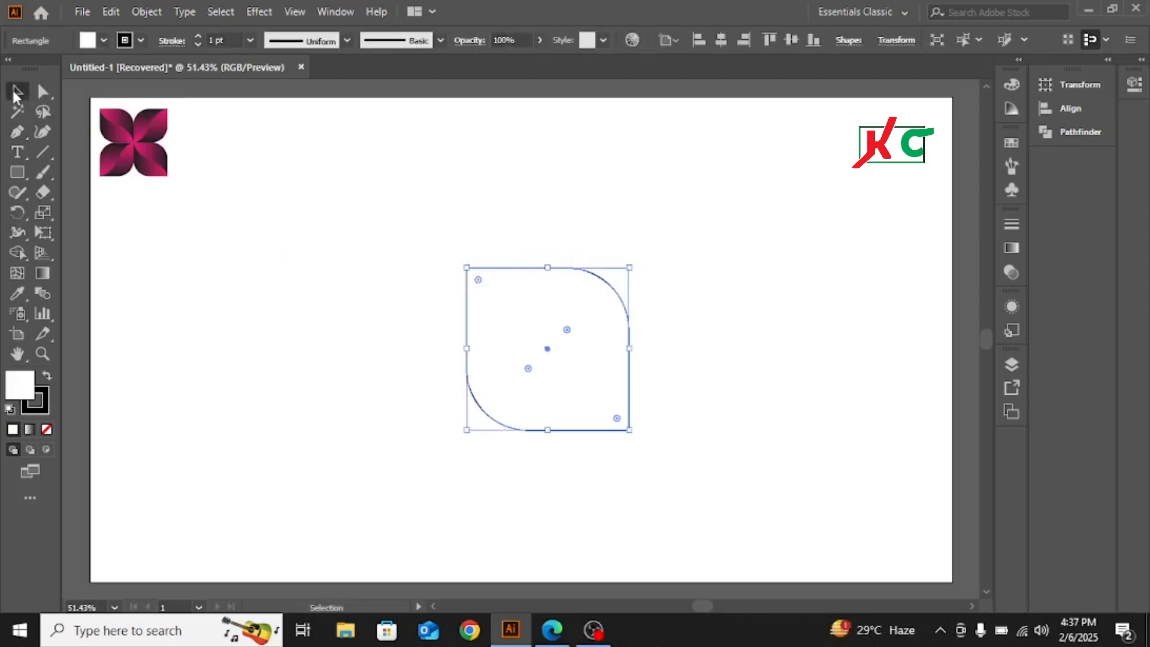
{"action": "left_click", "coordinate": [466, 193]}
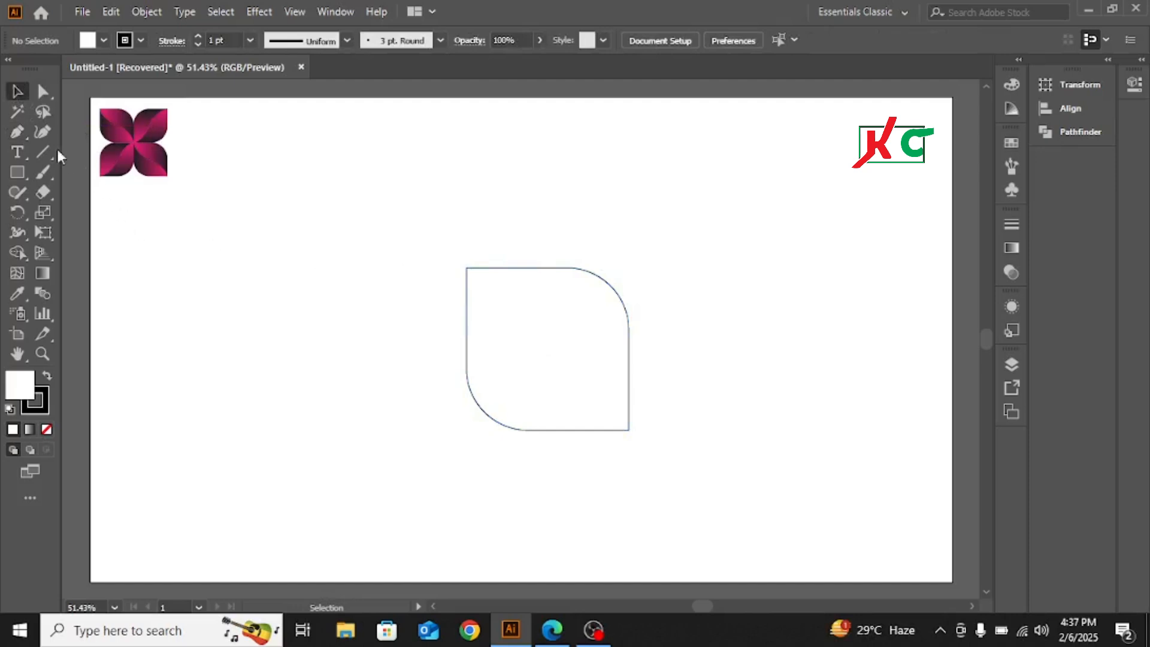
Draw a straight diagonal path with the Pen tool from the leaf's top-left corner to its bottom-right corner.
{"action": "left_click", "coordinate": [16, 132]}
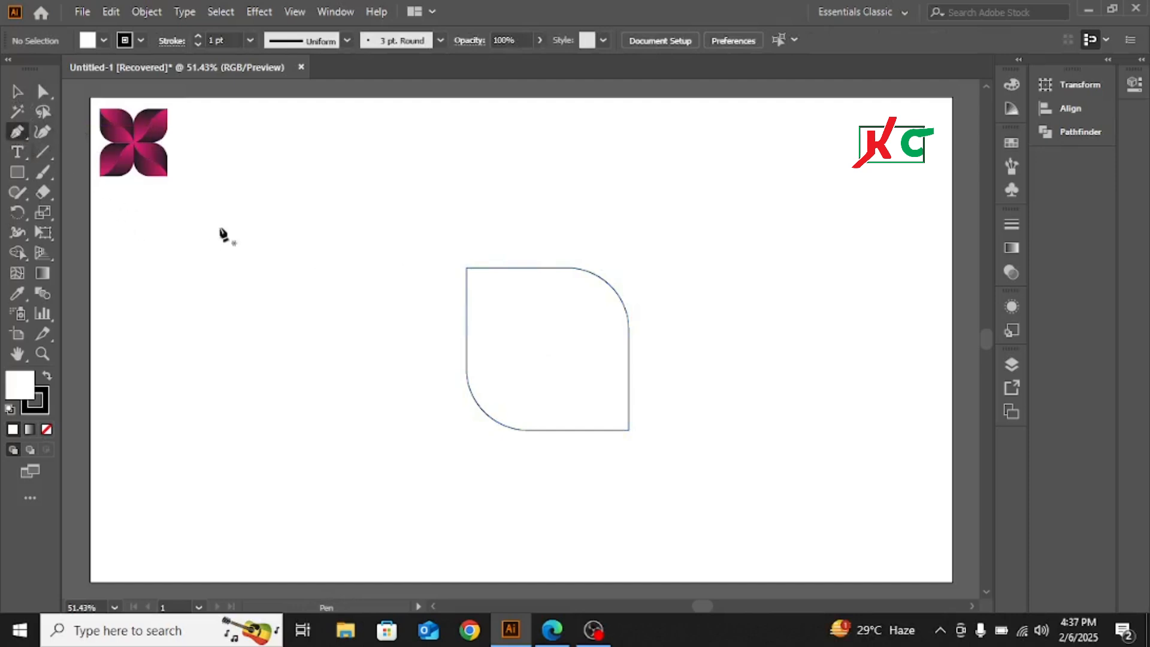
{"action": "left_click", "coordinate": [467, 268]}
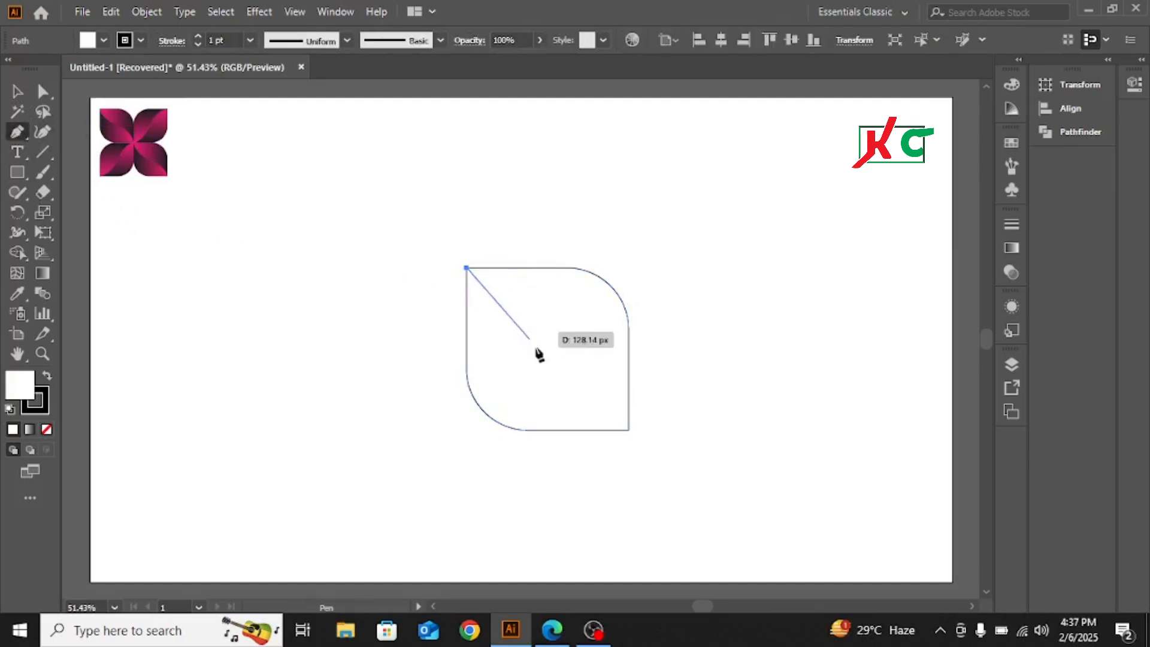
{"action": "left_click", "coordinate": [628, 431]}
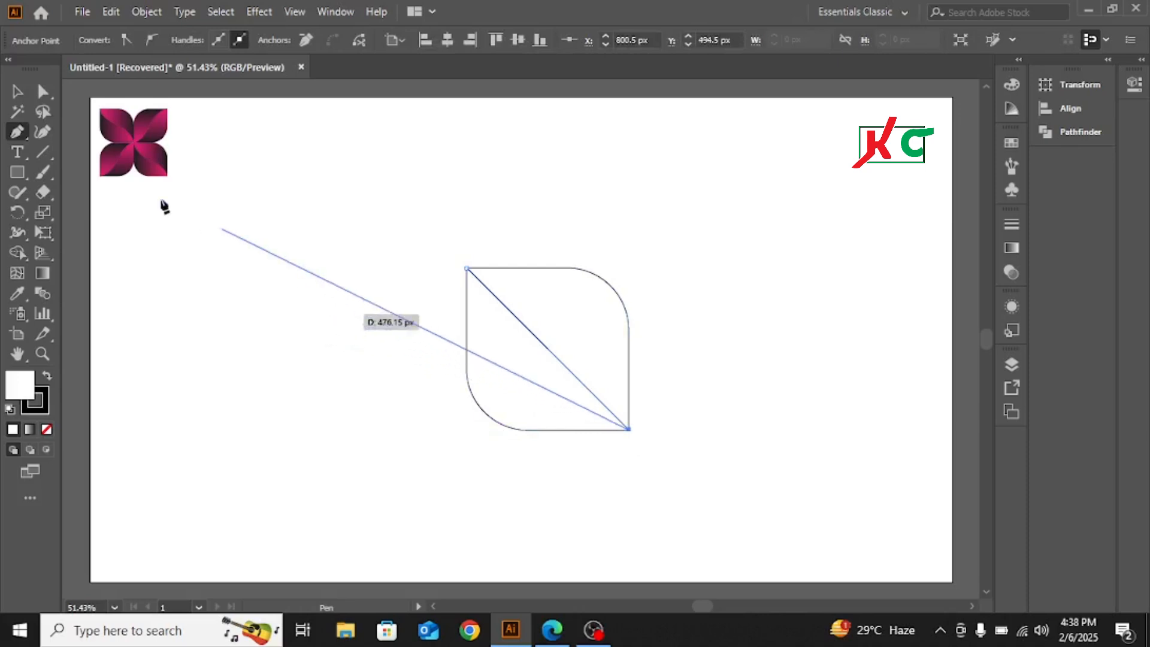
{"action": "left_click", "coordinate": [17, 91]}
{"action": "left_click", "coordinate": [373, 299]}
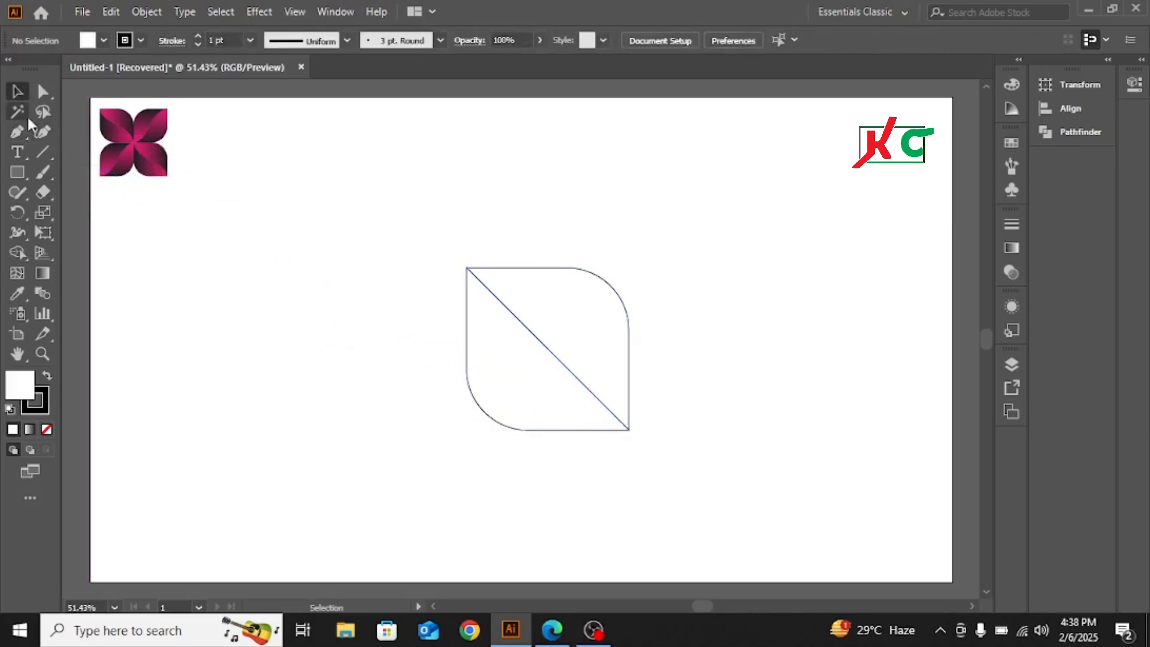
Bend the diagonal line into an S-shaped curve with the Anchor Point tool.
{"action": "left_click", "coordinate": [16, 132]}
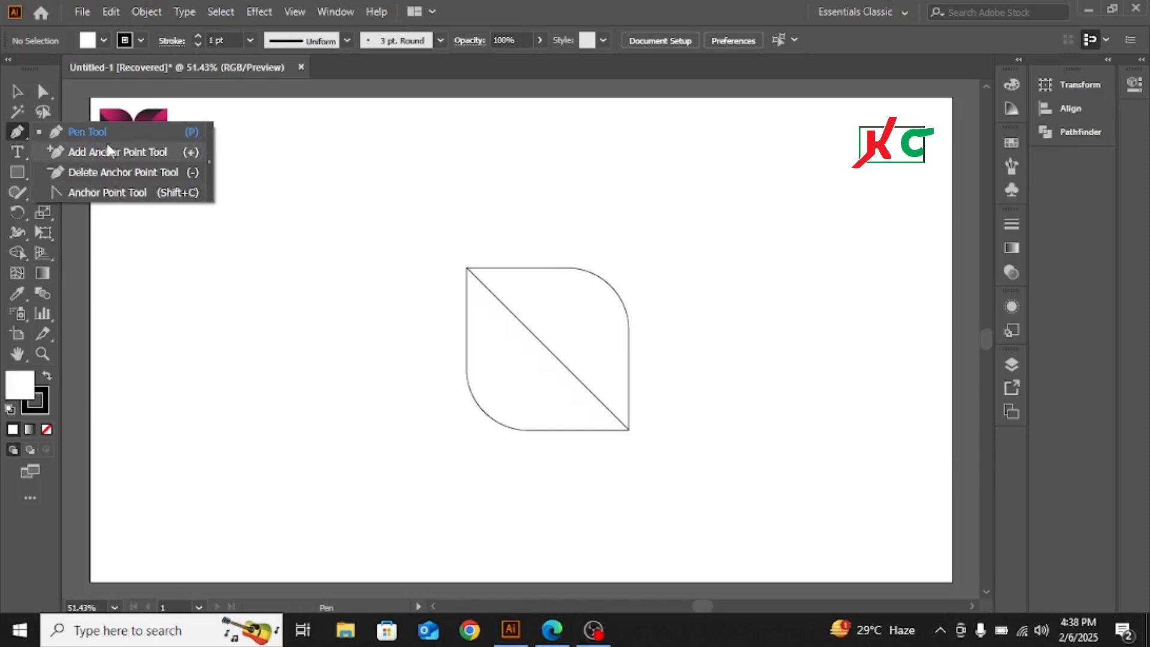
{"action": "left_click", "coordinate": [123, 196]}
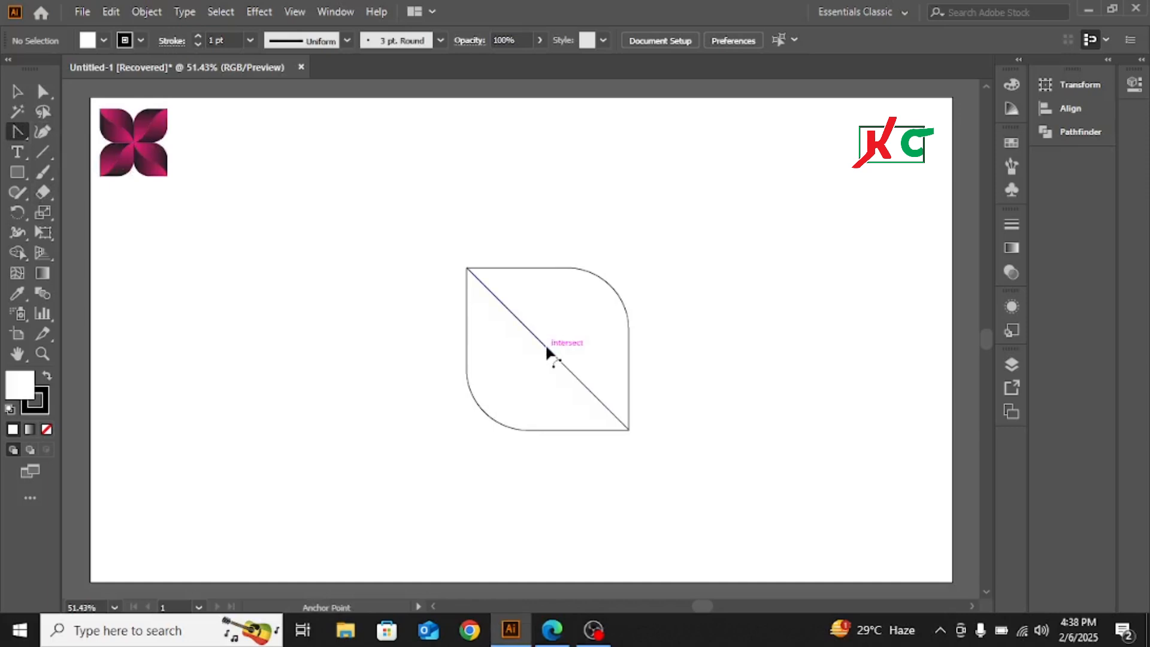
{"action": "left_click_drag", "start_coordinate": [545, 344], "coordinate": [611, 349]}
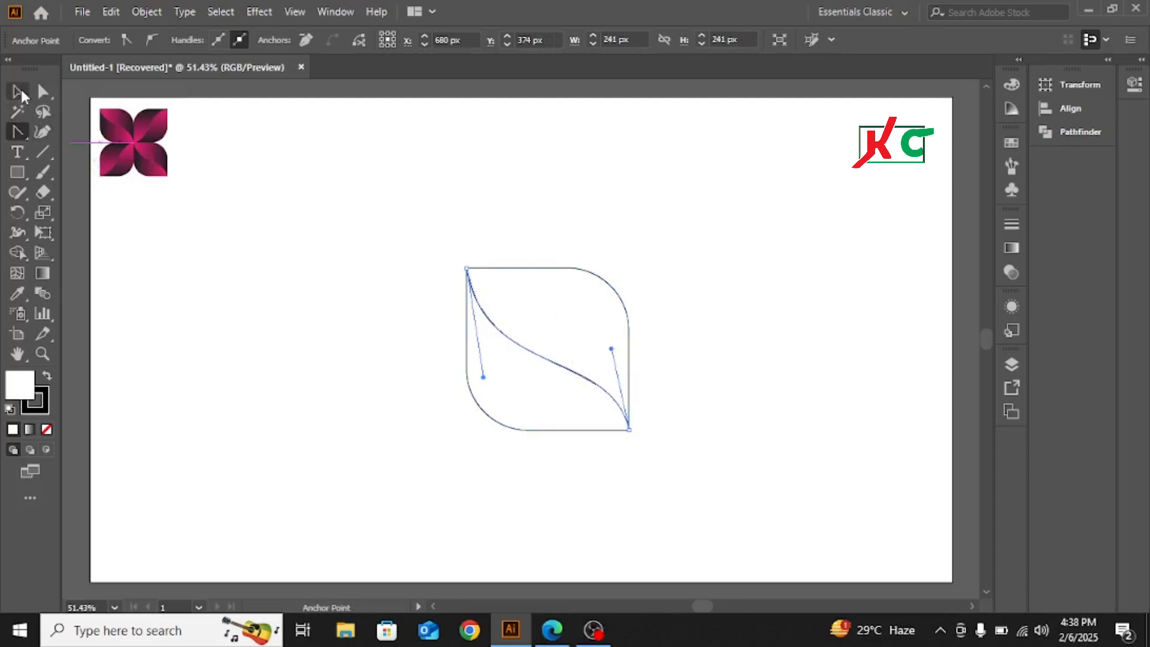
{"action": "left_click", "coordinate": [17, 92]}
{"action": "left_click", "coordinate": [350, 272]}
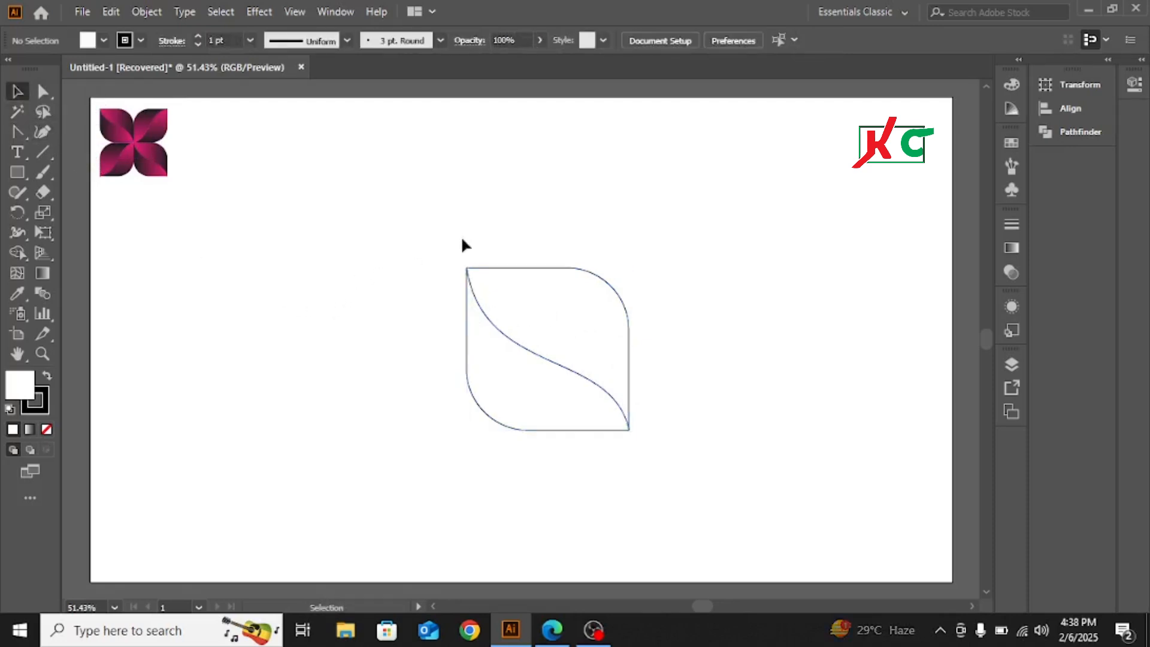
Divide the leaf into two separate halves along the S-curve with the Shape Builder tool.
{"action": "left_click_drag", "start_coordinate": [417, 207], "coordinate": [709, 528]}
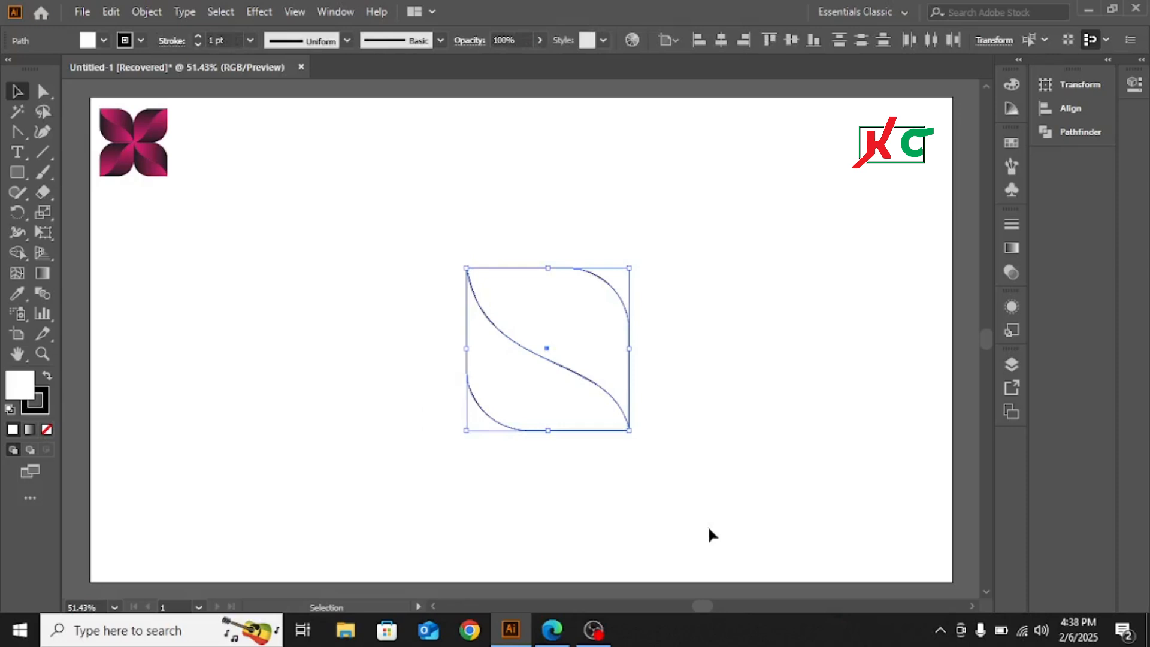
{"action": "left_click", "coordinate": [17, 255]}
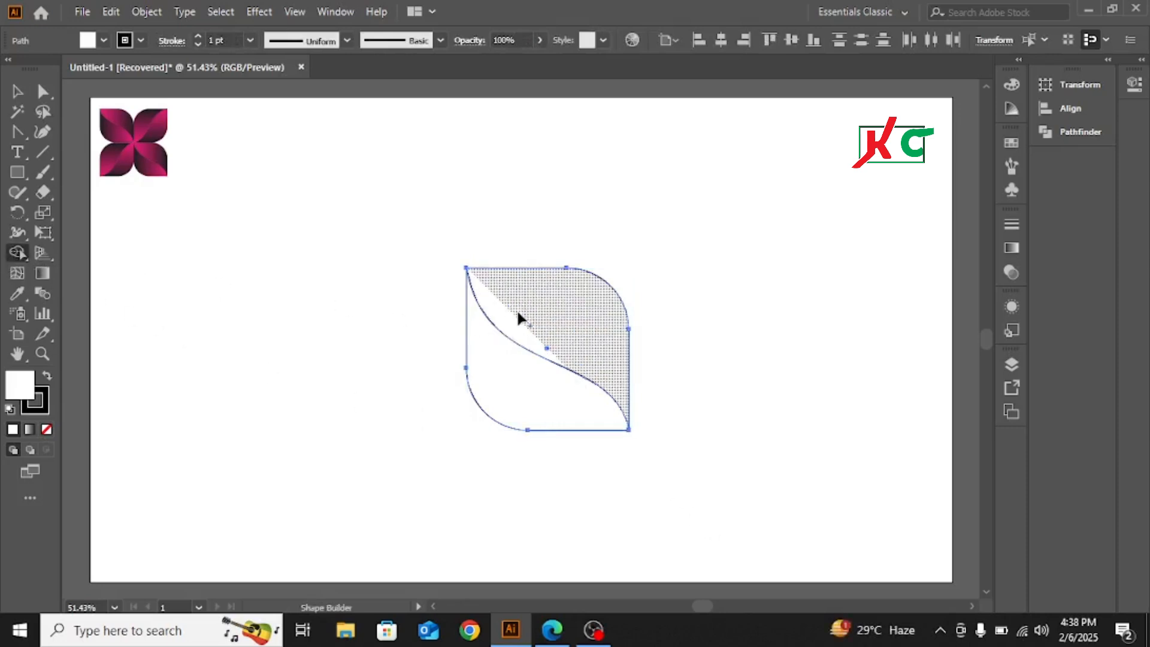
{"action": "left_click_drag", "start_coordinate": [512, 319], "coordinate": [557, 294]}
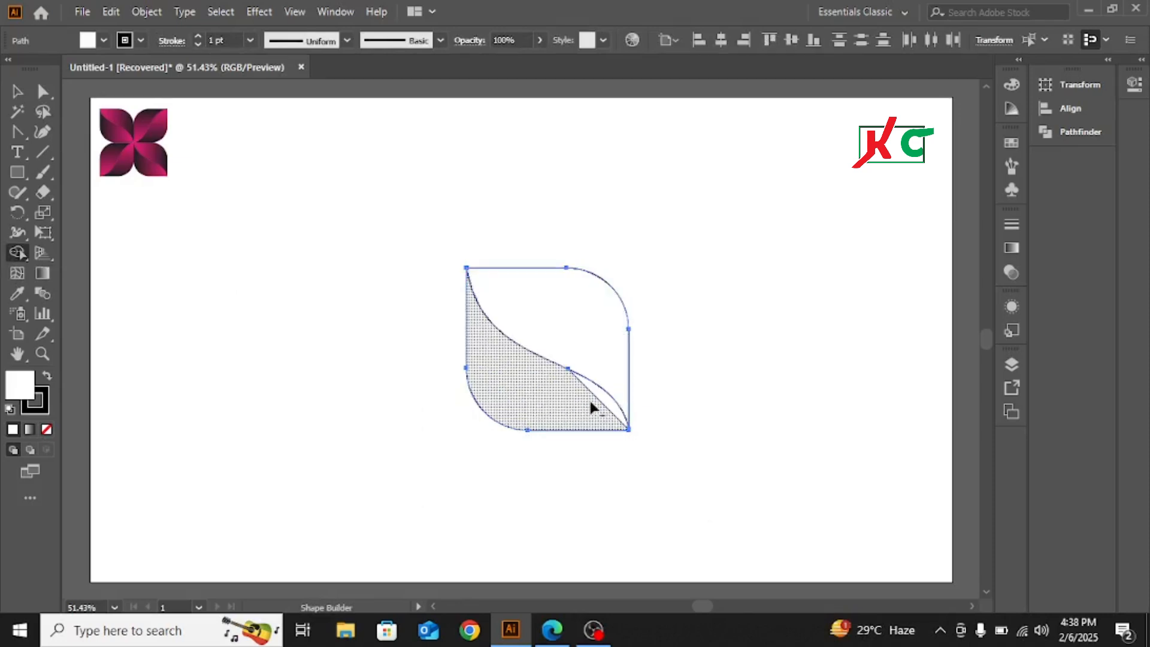
{"action": "left_click_drag", "start_coordinate": [599, 393], "coordinate": [520, 398]}
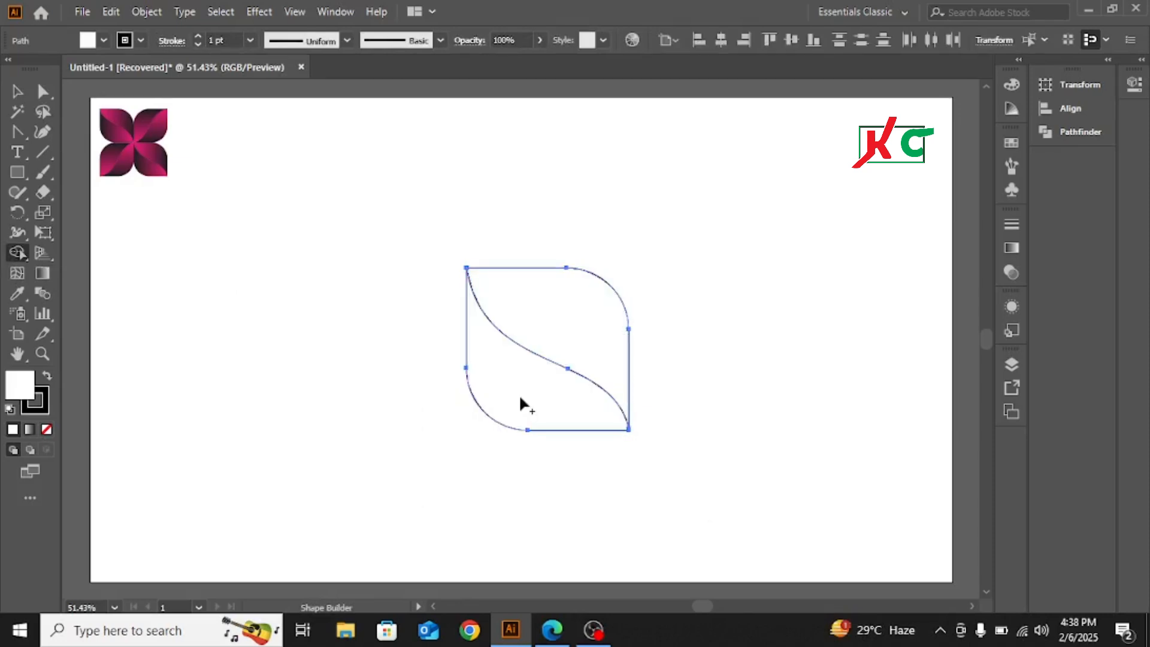
{"action": "left_click", "coordinate": [17, 92]}
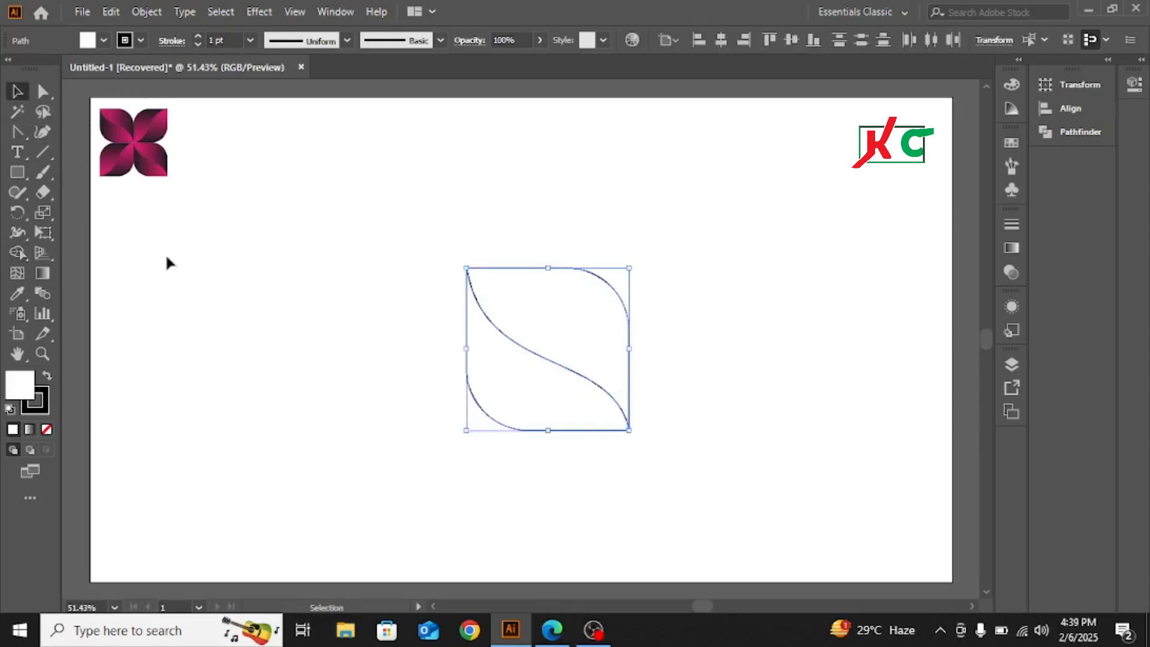
{"action": "left_click", "coordinate": [370, 257]}
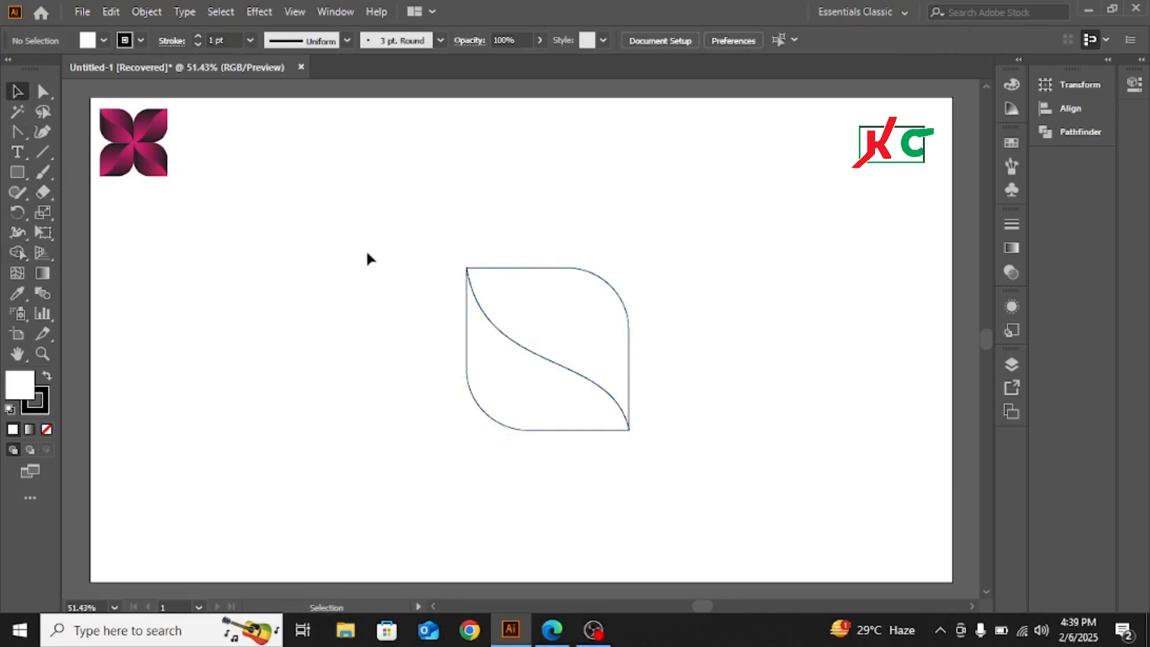
Fill the leaf's upper half with the default white-to-black linear gradient.
{"action": "left_click", "coordinate": [43, 94]}
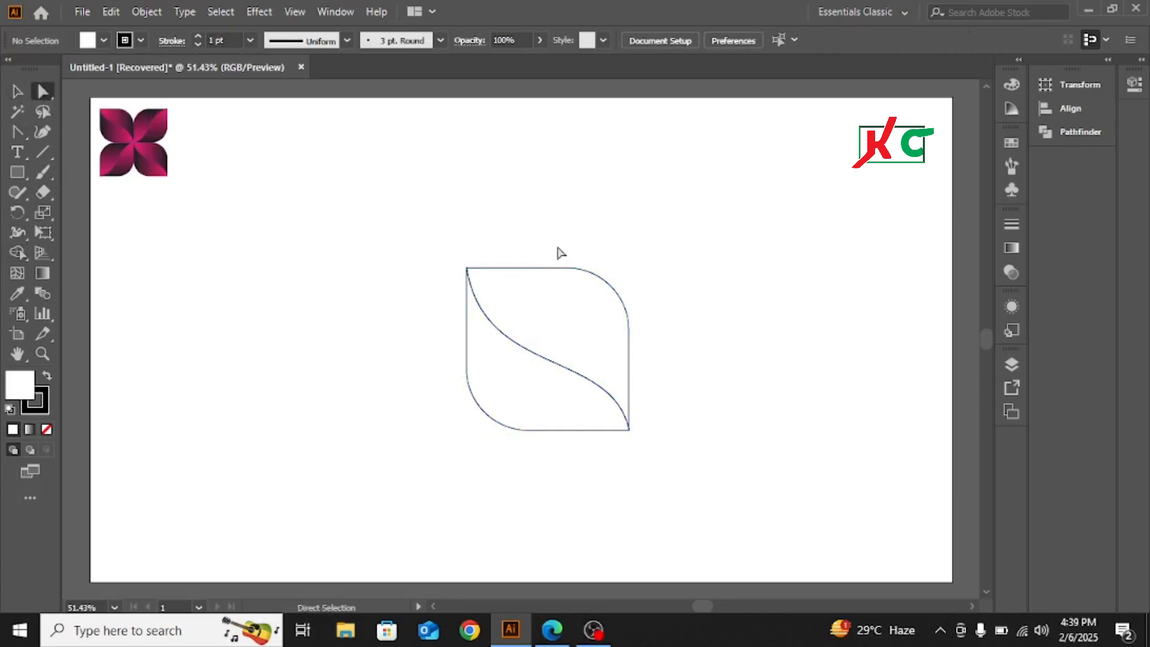
{"action": "left_click_drag", "start_coordinate": [558, 248], "coordinate": [653, 315]}
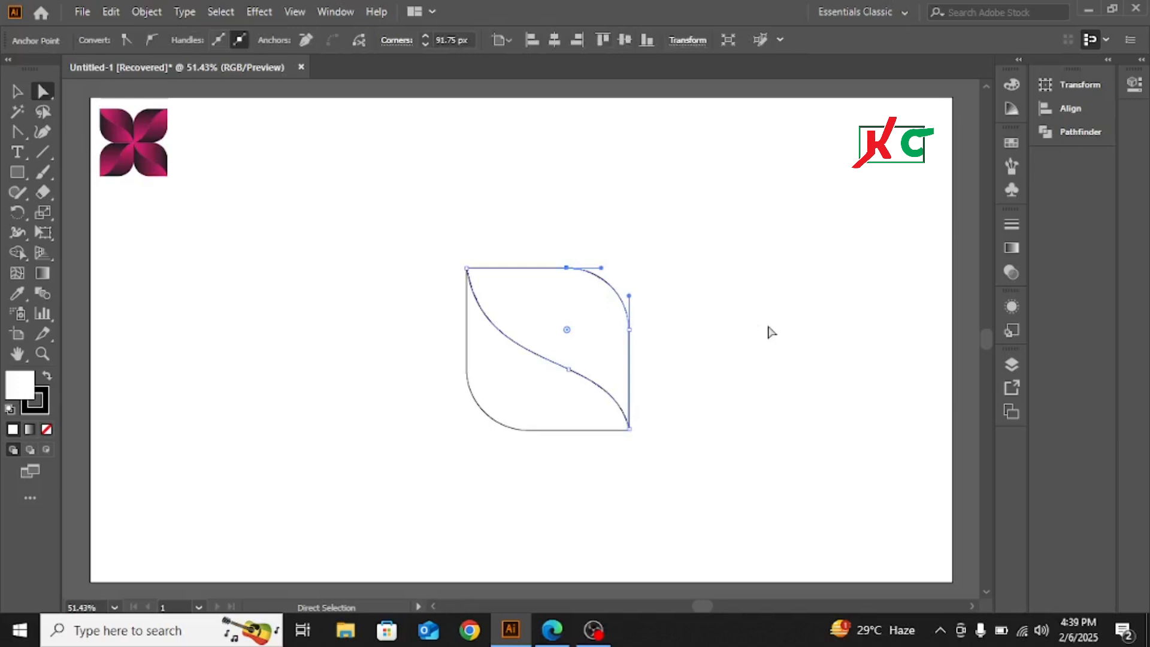
{"action": "left_click", "coordinate": [1012, 144]}
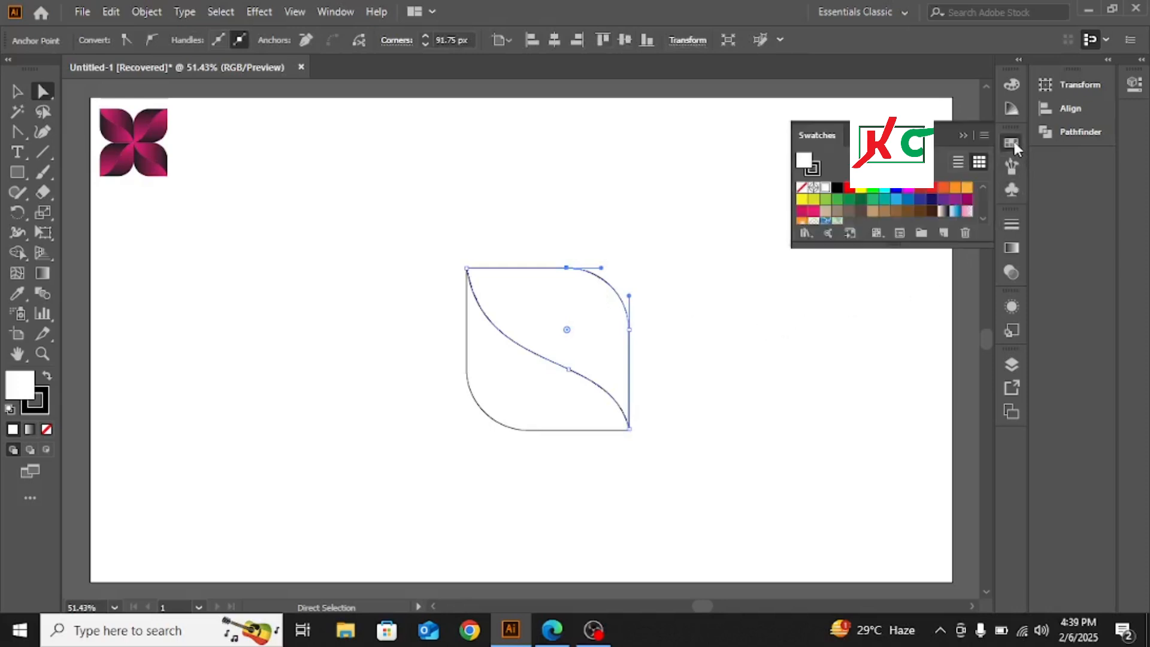
{"action": "left_click", "coordinate": [966, 135]}
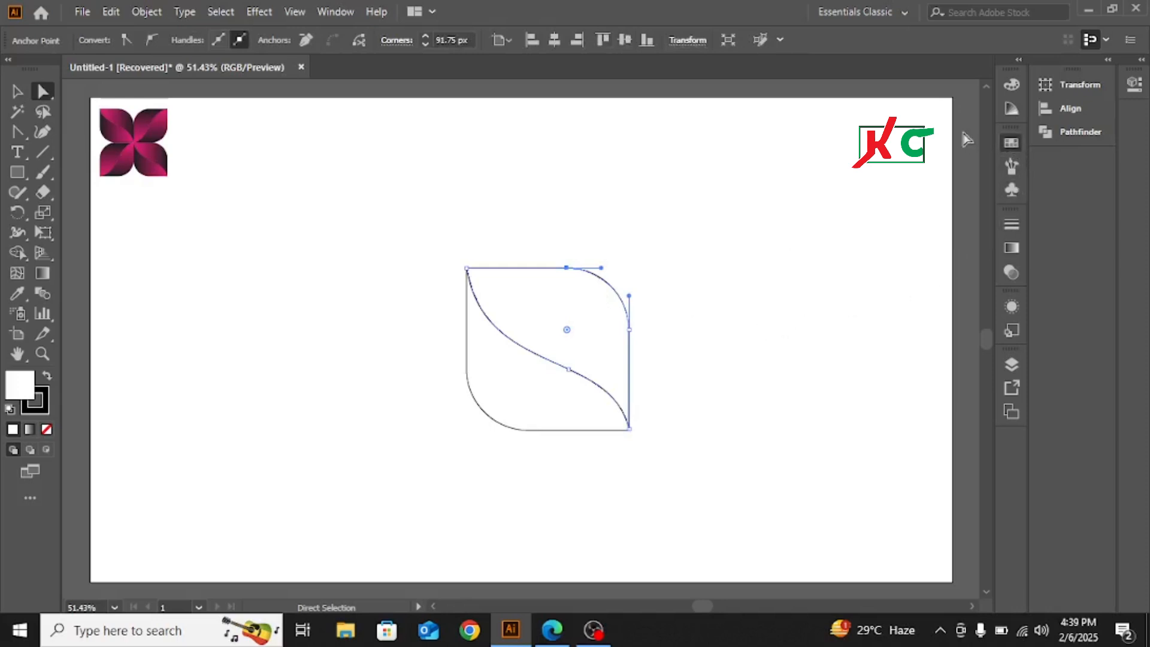
{"action": "left_click", "coordinate": [1009, 248]}
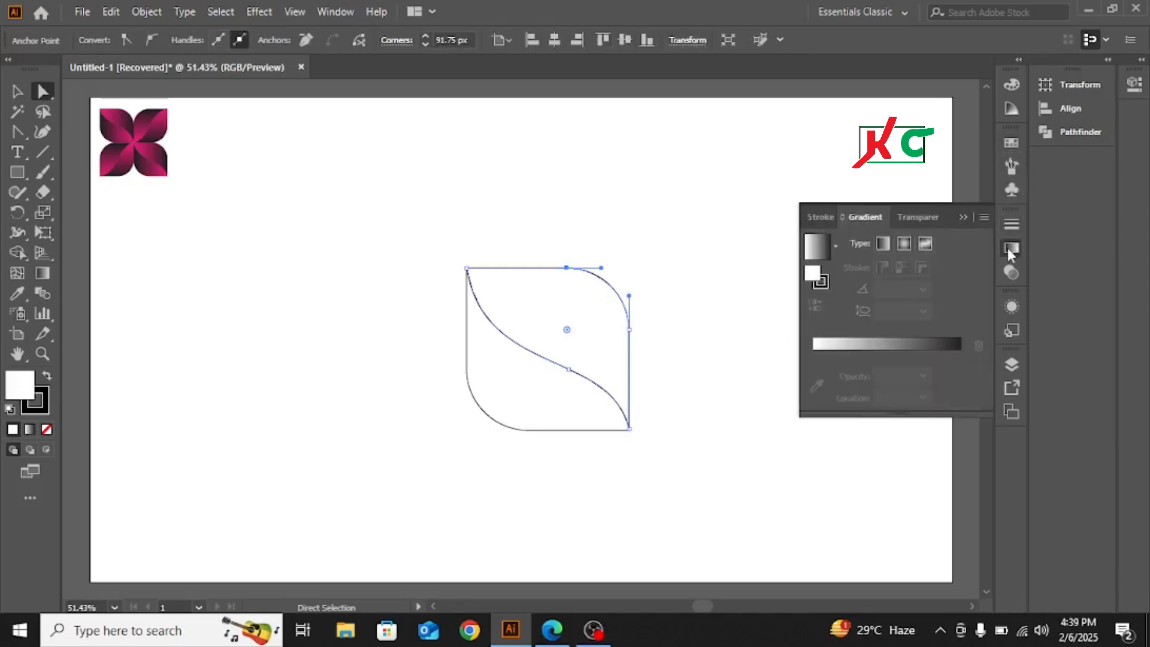
{"action": "left_click", "coordinate": [817, 250]}
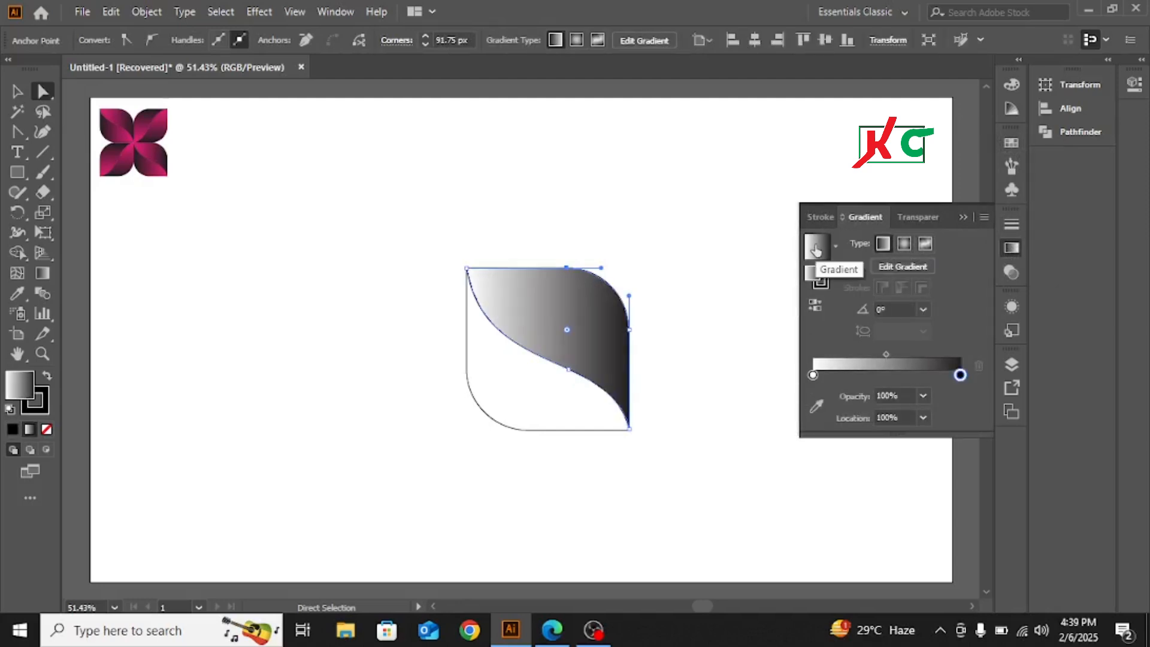
Change the gradient's white color stop to the magenta swatch R=158 G=0 B=93.
{"action": "left_click", "coordinate": [813, 376]}
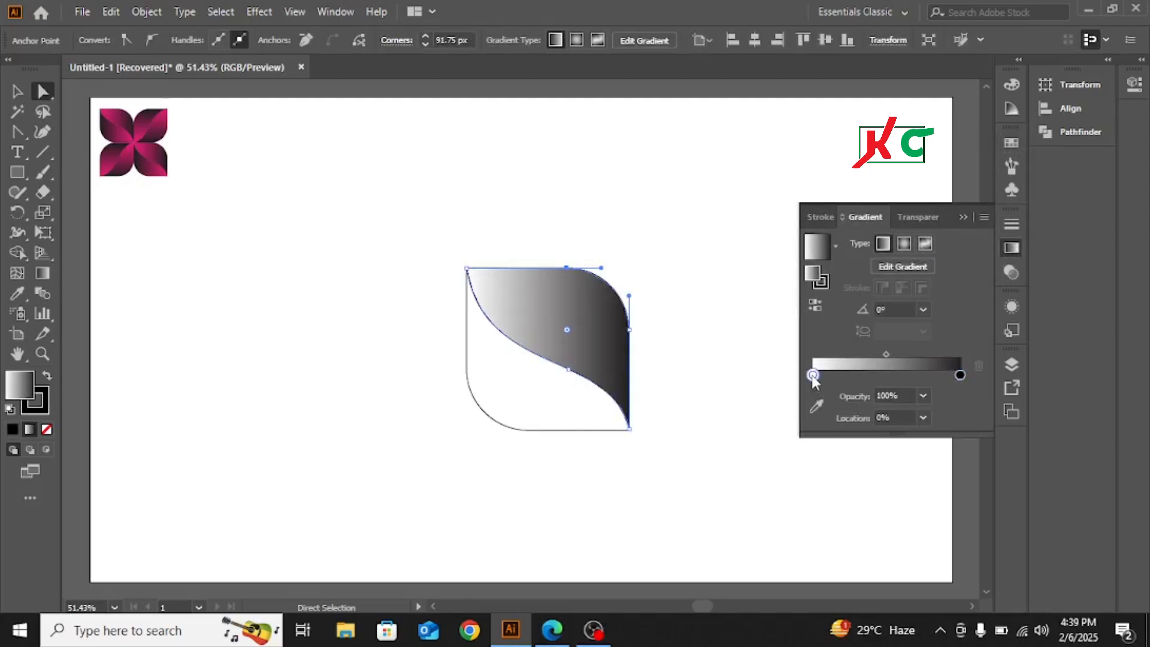
{"action": "double_click", "coordinate": [813, 376]}
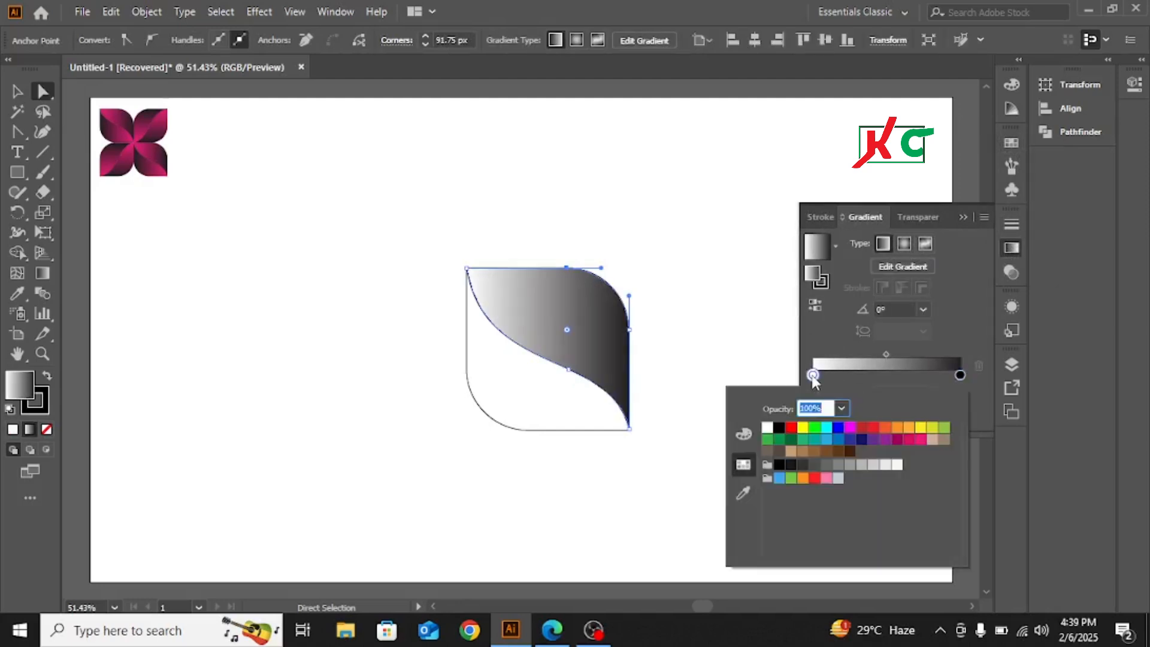
{"action": "left_click", "coordinate": [898, 441]}
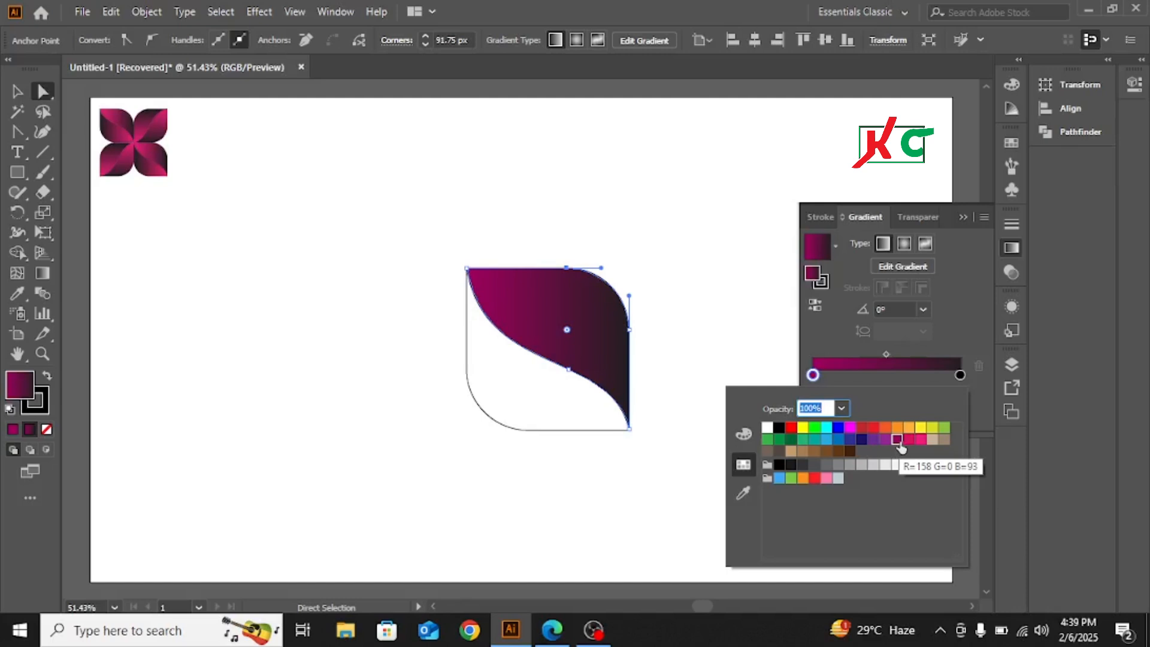
{"action": "left_click", "coordinate": [908, 440]}
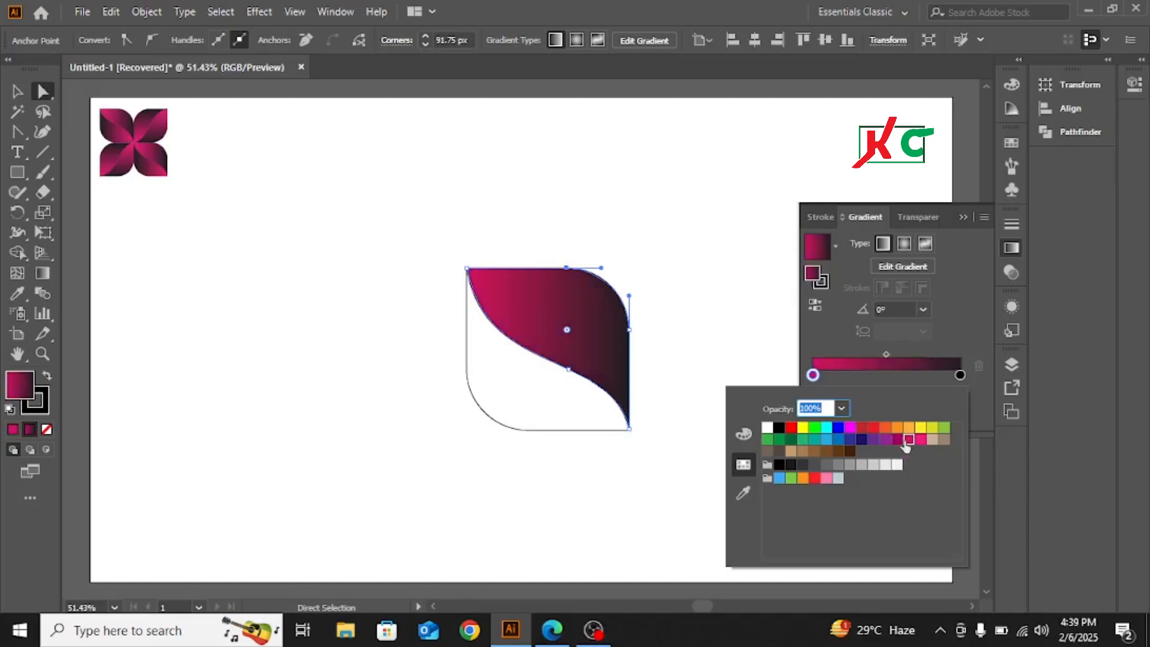
{"action": "left_click", "coordinate": [898, 441]}
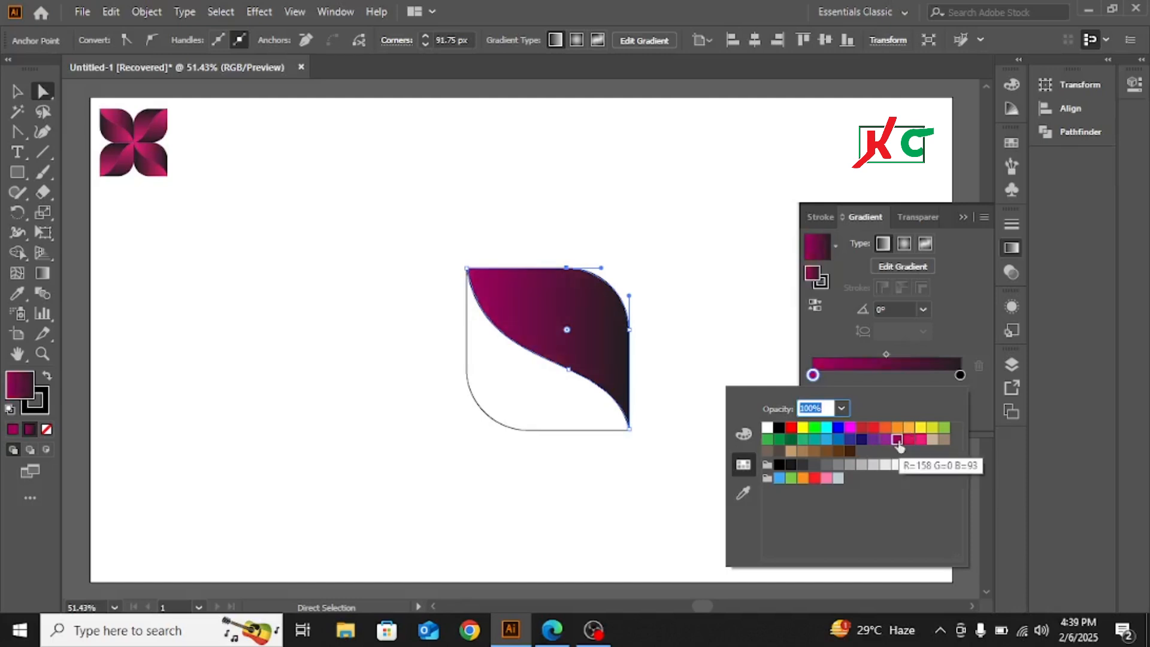
{"action": "left_click", "coordinate": [961, 212]}
{"action": "left_click", "coordinate": [965, 218]}
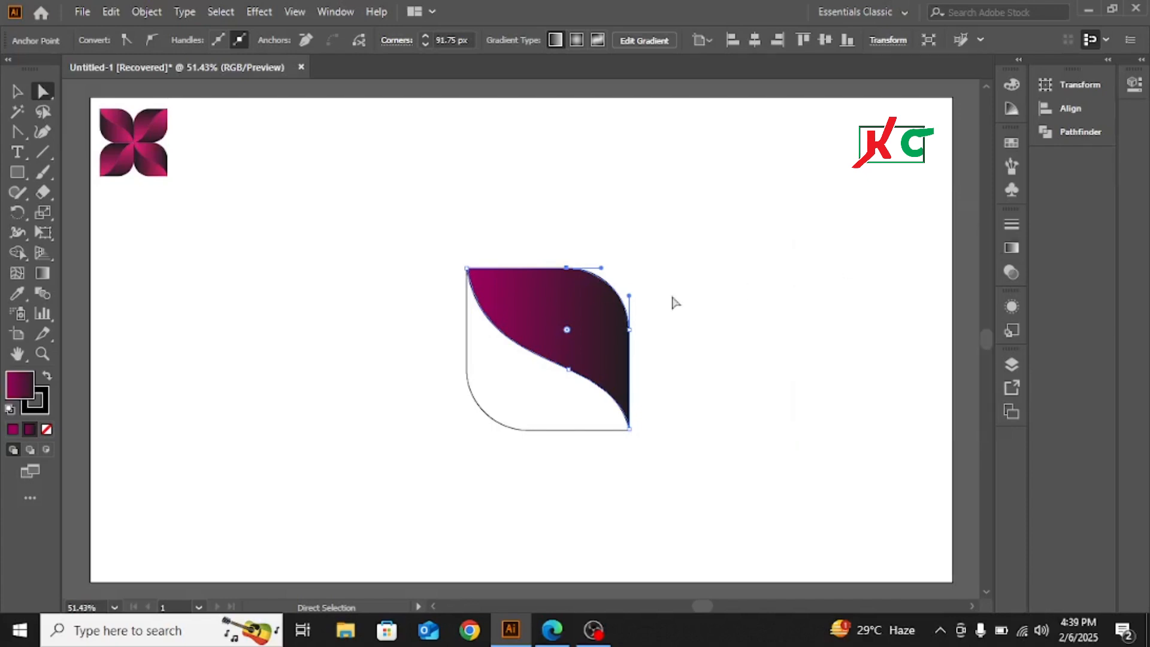
Copy the upper half's magenta-to-black gradient onto the leaf's lower half with the Eyedropper.
{"action": "left_click", "coordinate": [17, 91]}
{"action": "left_click", "coordinate": [529, 381]}
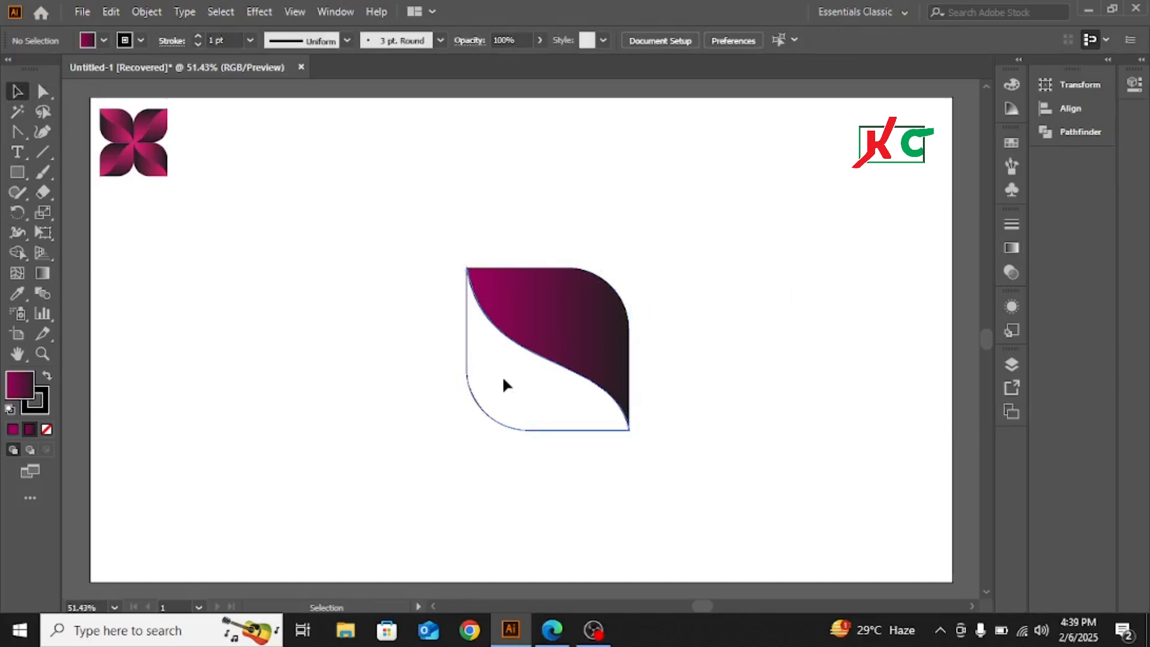
{"action": "left_click", "coordinate": [504, 380]}
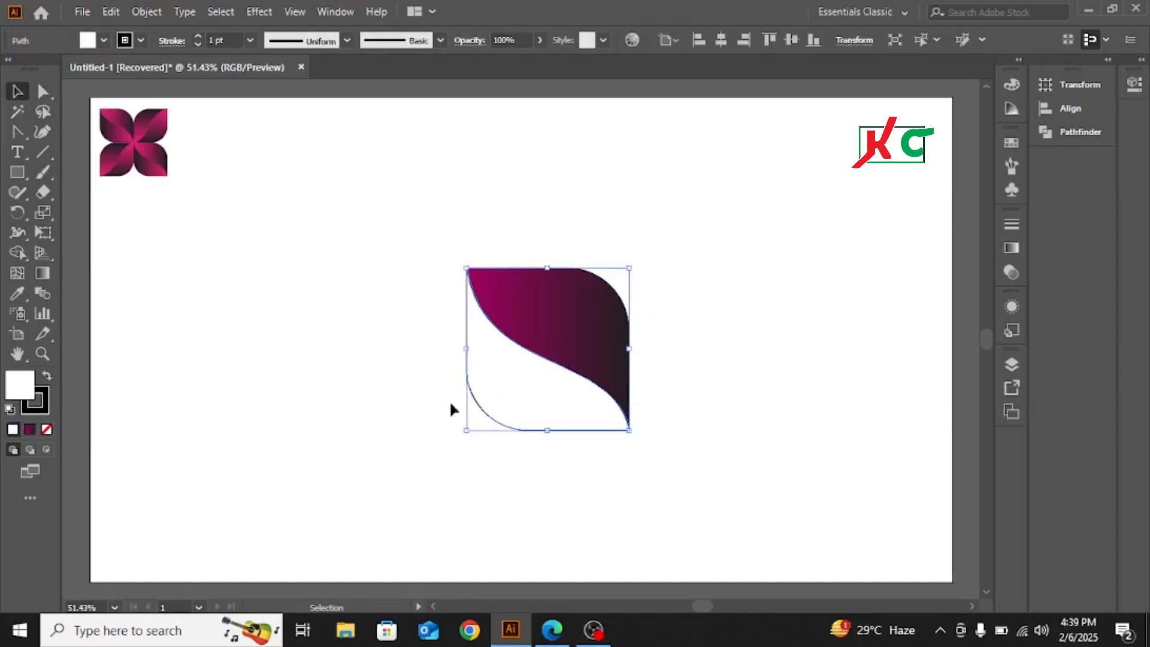
{"action": "left_click", "coordinate": [42, 91]}
{"action": "left_click_drag", "start_coordinate": [441, 387], "coordinate": [521, 432]}
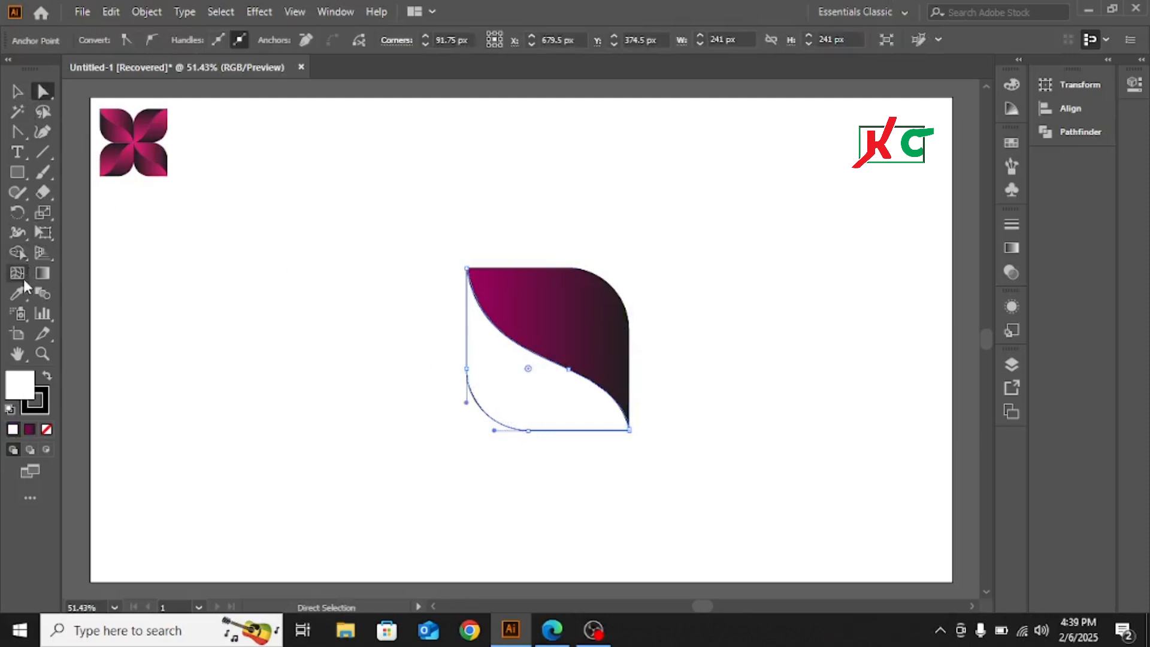
{"action": "left_click", "coordinate": [17, 293]}
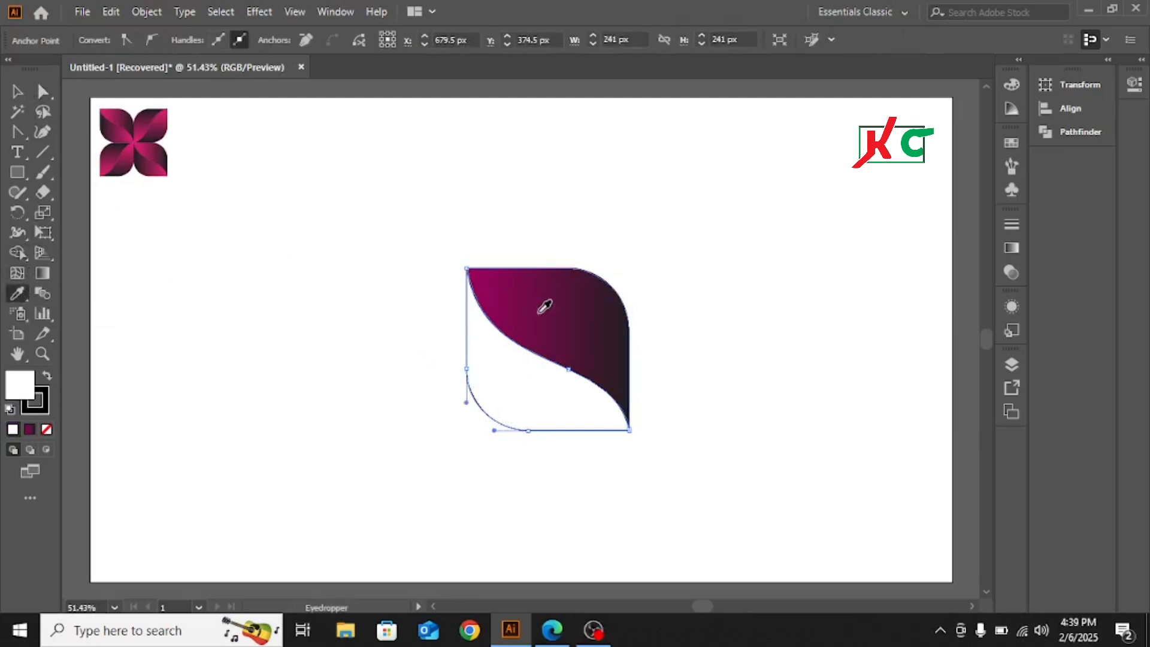
{"action": "left_click", "coordinate": [569, 311]}
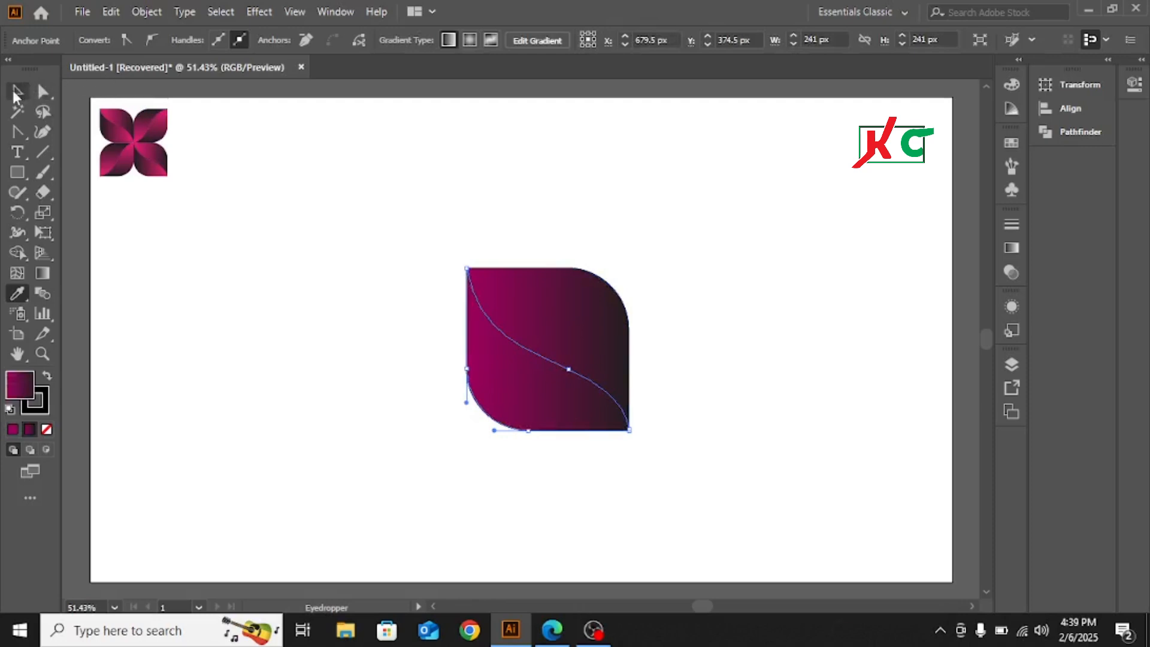
{"action": "left_click", "coordinate": [17, 92]}
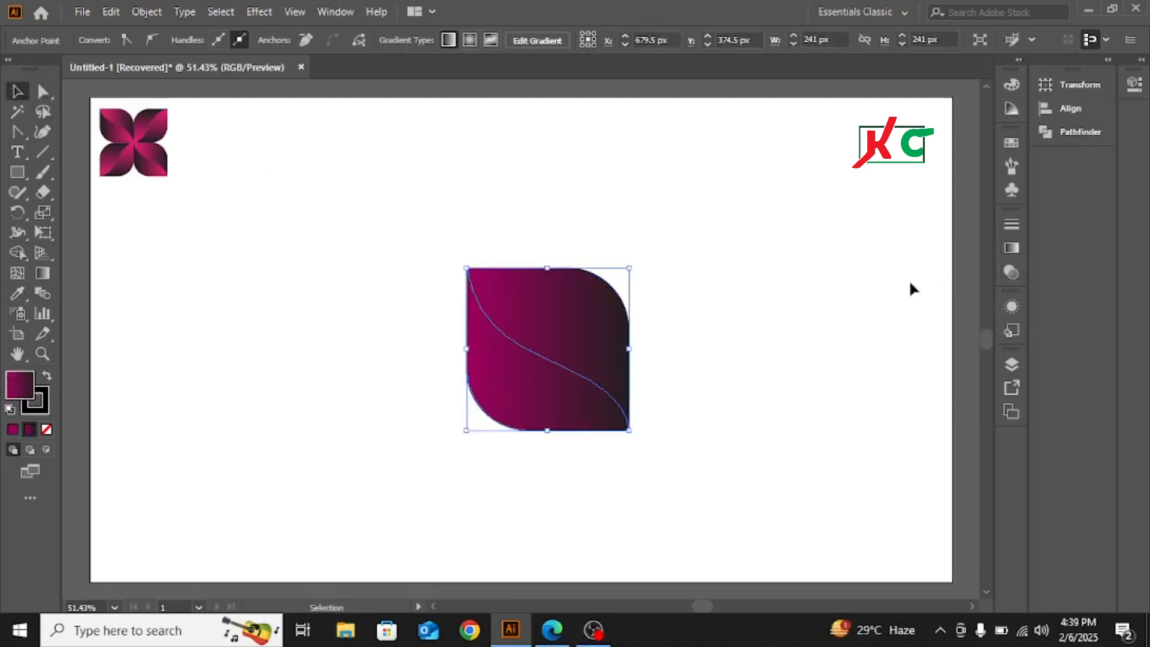
Reverse the gradient of the leaf's lower half so it runs from black to magenta.
{"action": "left_click", "coordinate": [1009, 249]}
{"action": "left_click", "coordinate": [814, 306]}
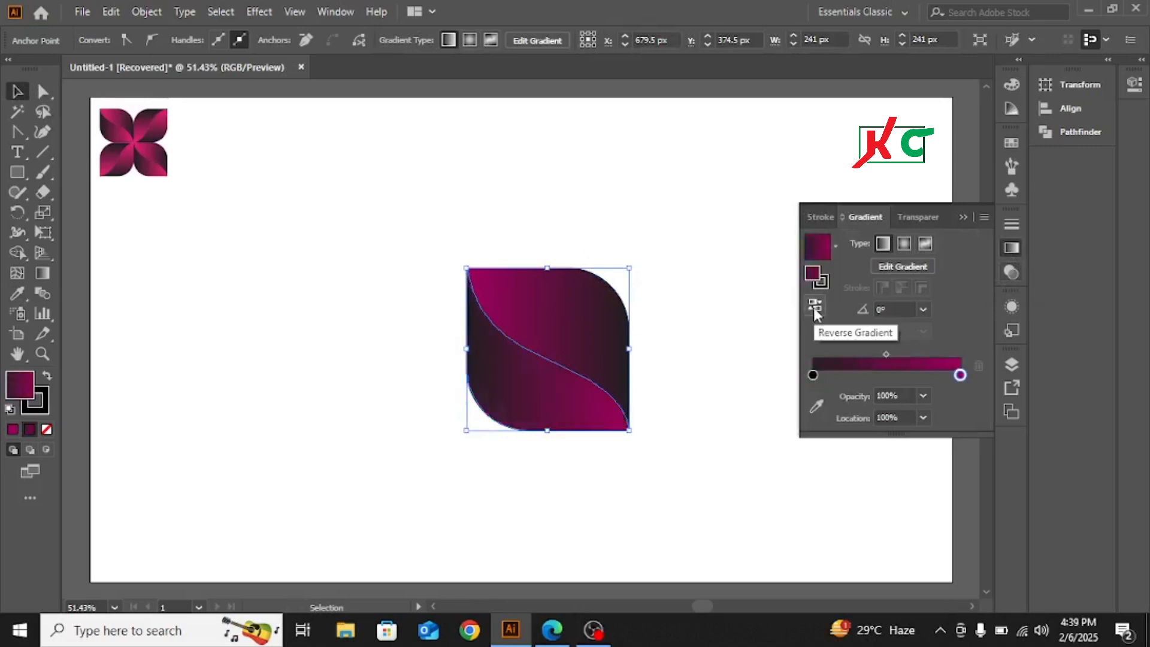
{"action": "left_click", "coordinate": [962, 217]}
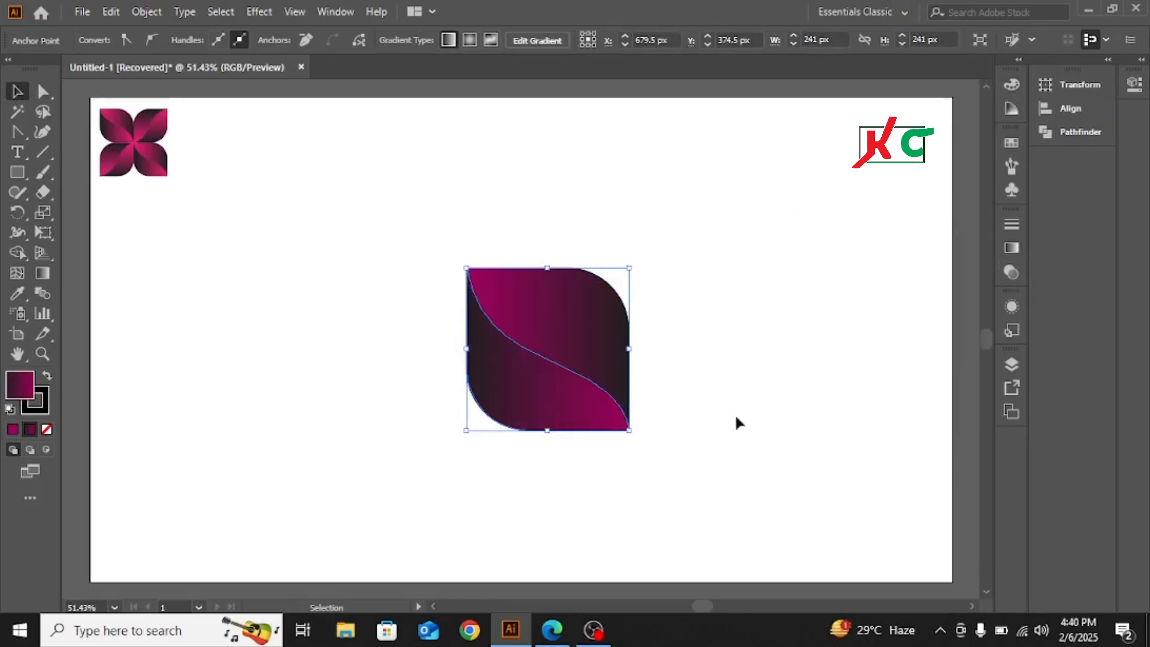
Scale both leaf halves together down to about half their size around their center.
{"action": "left_click", "coordinate": [383, 226]}
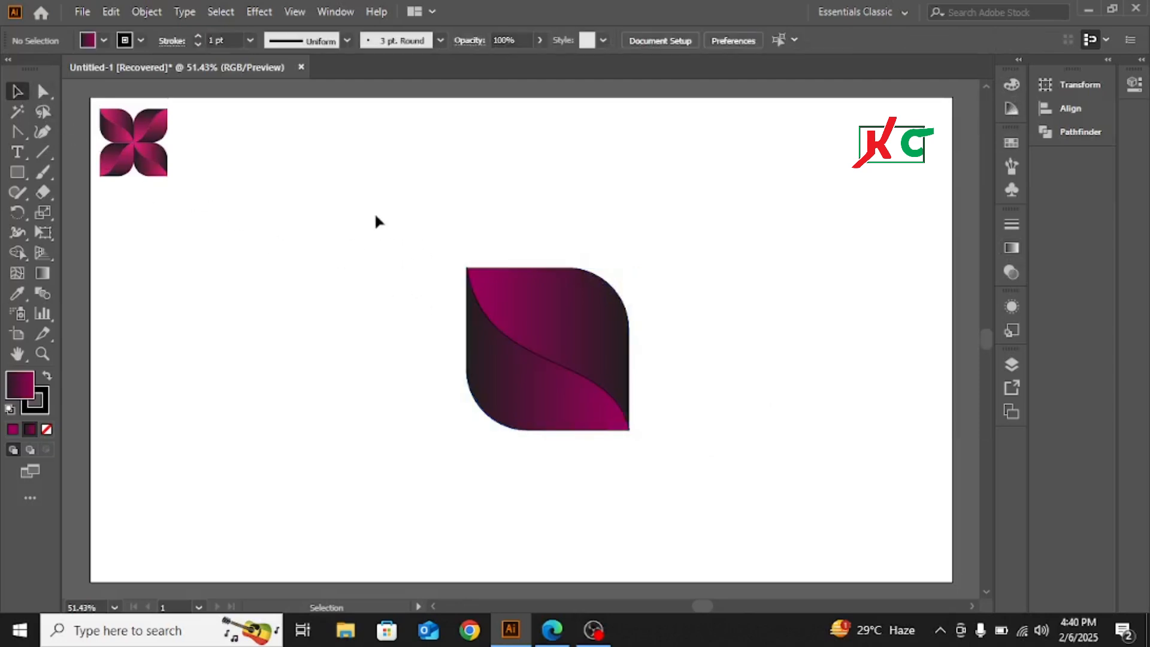
{"action": "left_click_drag", "start_coordinate": [375, 208], "coordinate": [602, 389]}
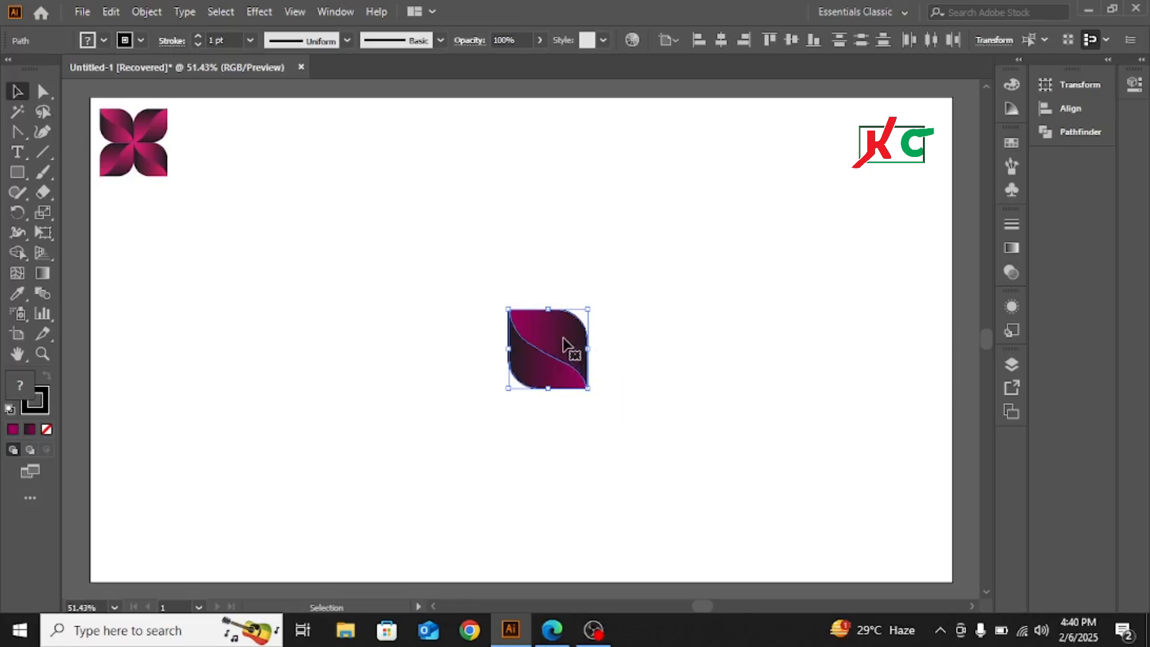
{"action": "key", "text": "alt"}
{"action": "left_click_drag", "start_coordinate": [566, 344], "coordinate": [647, 348]}
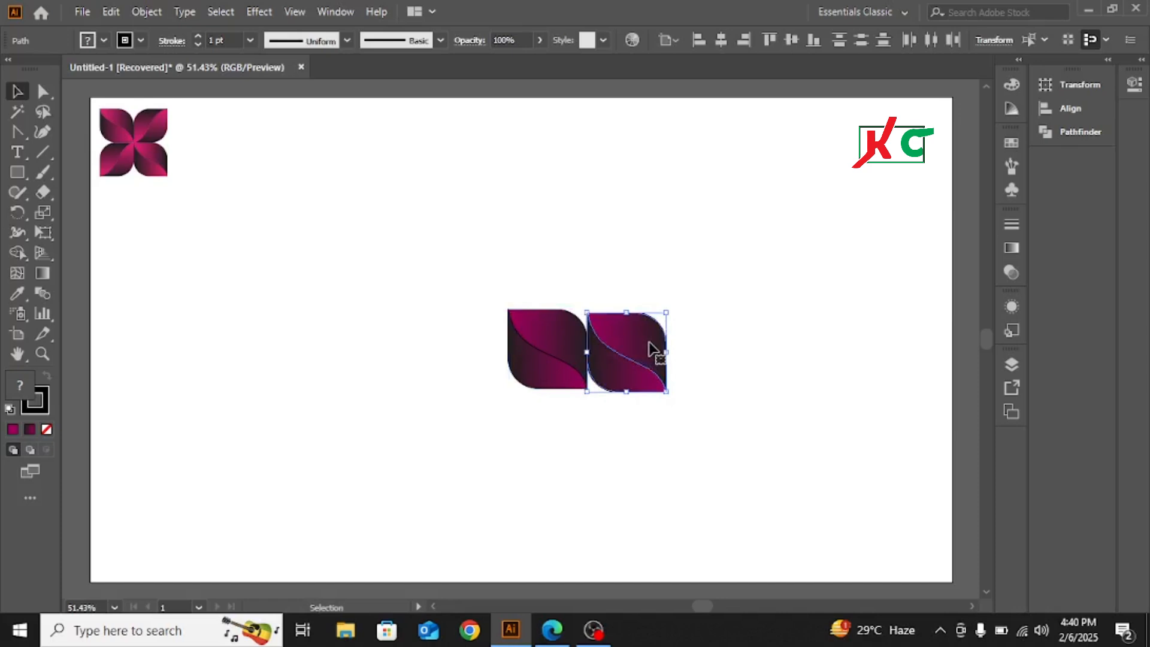
{"action": "key", "text": "Delete"}
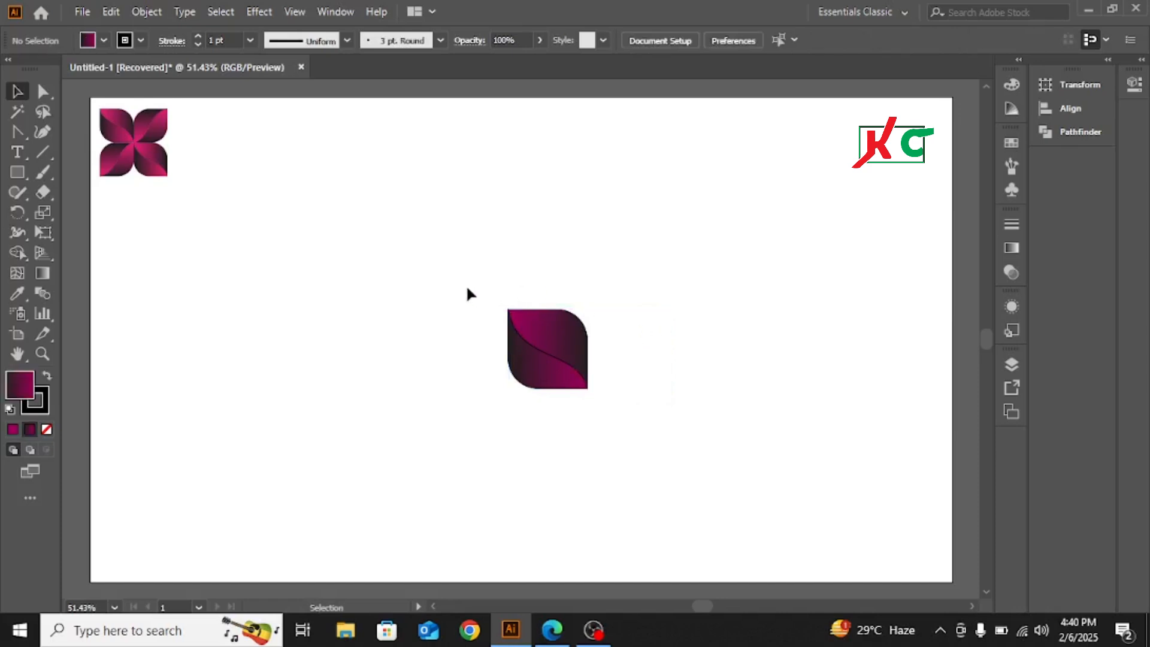
Create a copy of the whole petal rotated by 90° about its center.
{"action": "left_click_drag", "start_coordinate": [467, 288], "coordinate": [623, 420]}
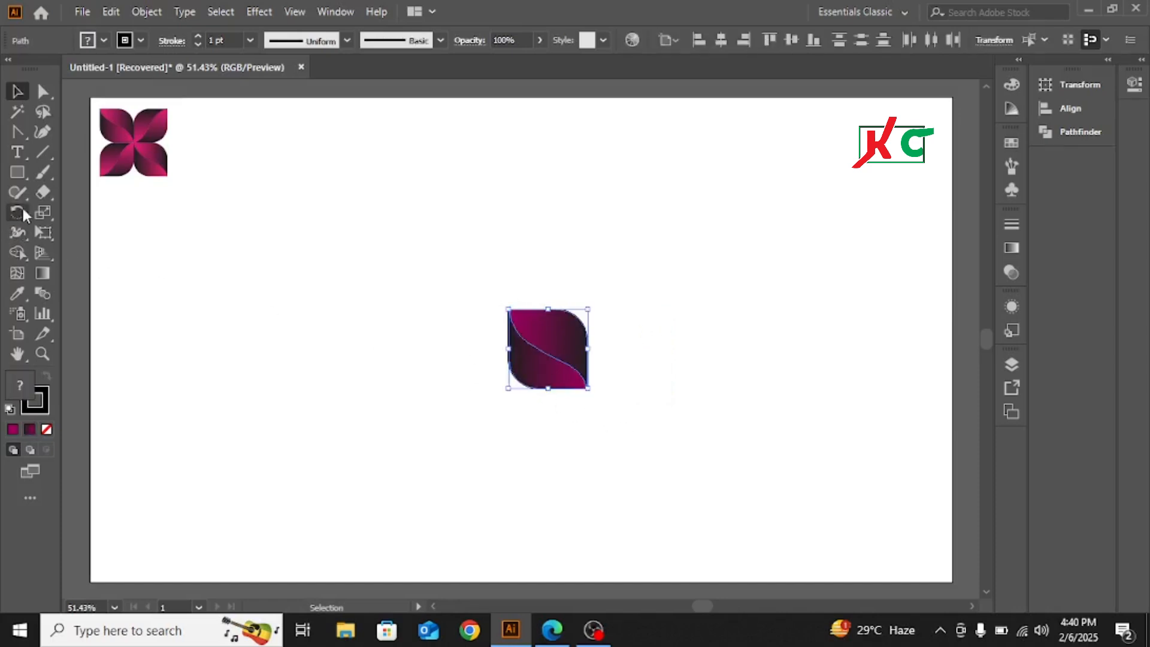
{"action": "left_click", "coordinate": [22, 210]}
{"action": "double_click", "coordinate": [23, 208]}
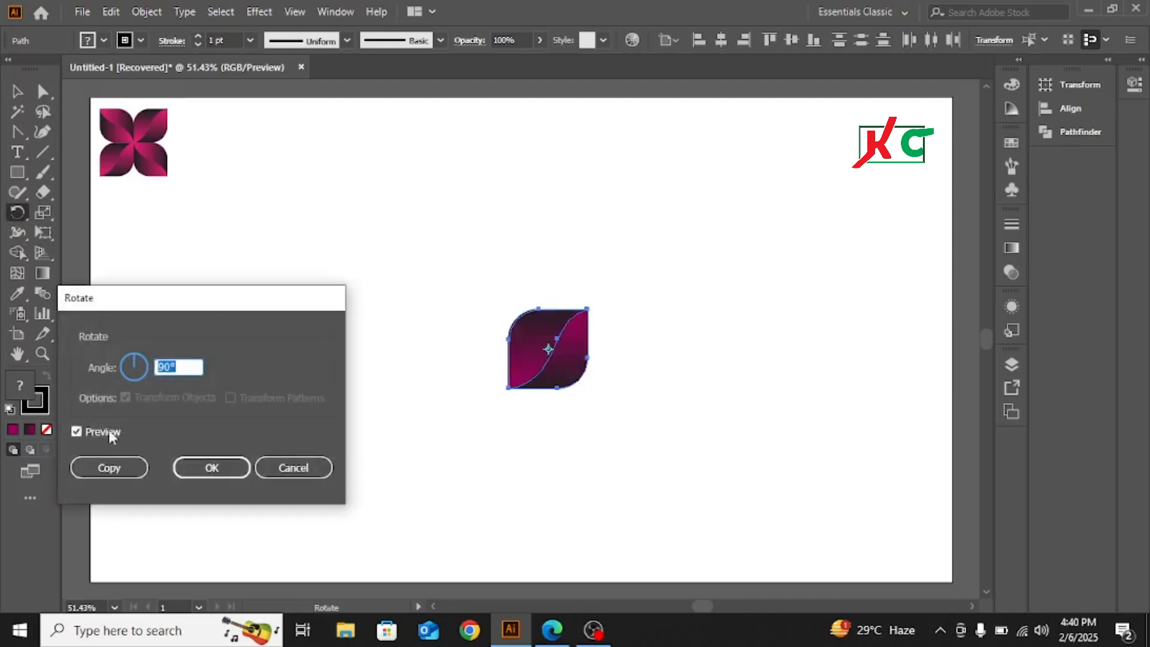
{"action": "left_click", "coordinate": [105, 468]}
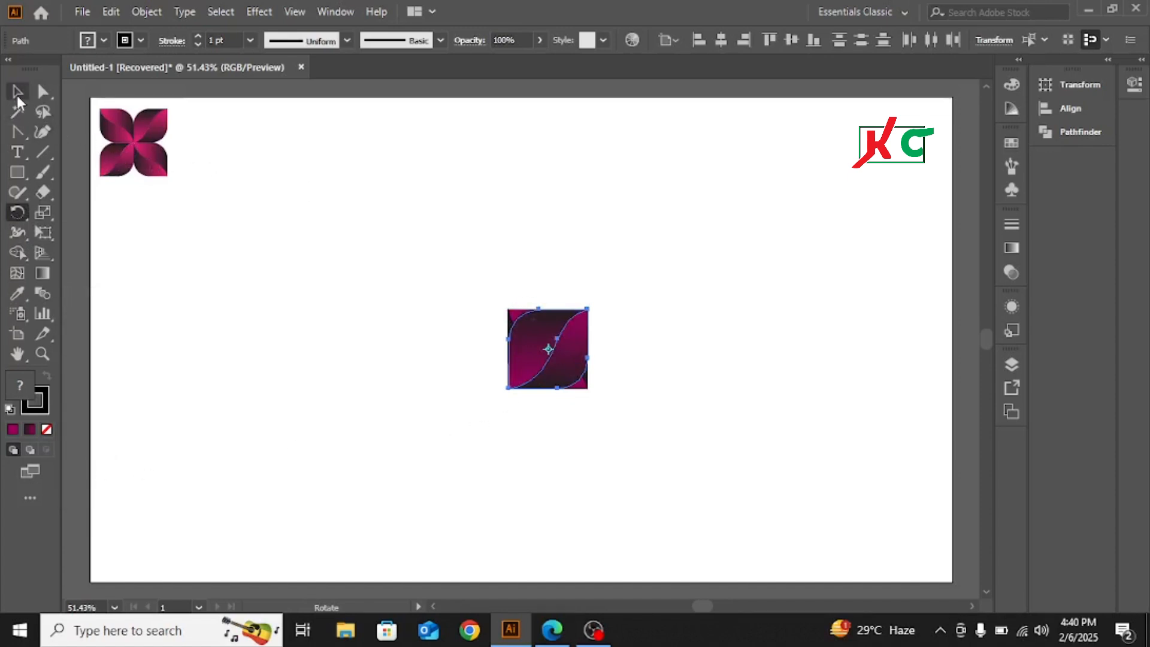
Move the rotated copy to the right of the original petal so their sides touch with no gap.
{"action": "left_click", "coordinate": [18, 91]}
{"action": "left_click_drag", "start_coordinate": [556, 353], "coordinate": [639, 351]}
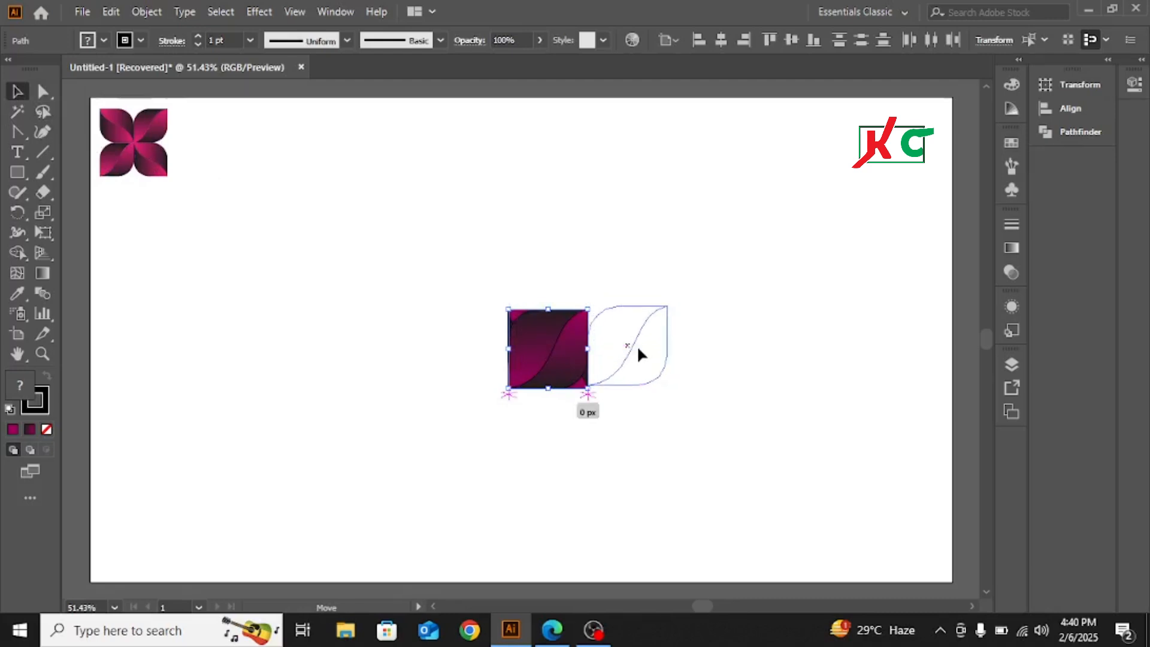
{"action": "left_click", "coordinate": [717, 342]}
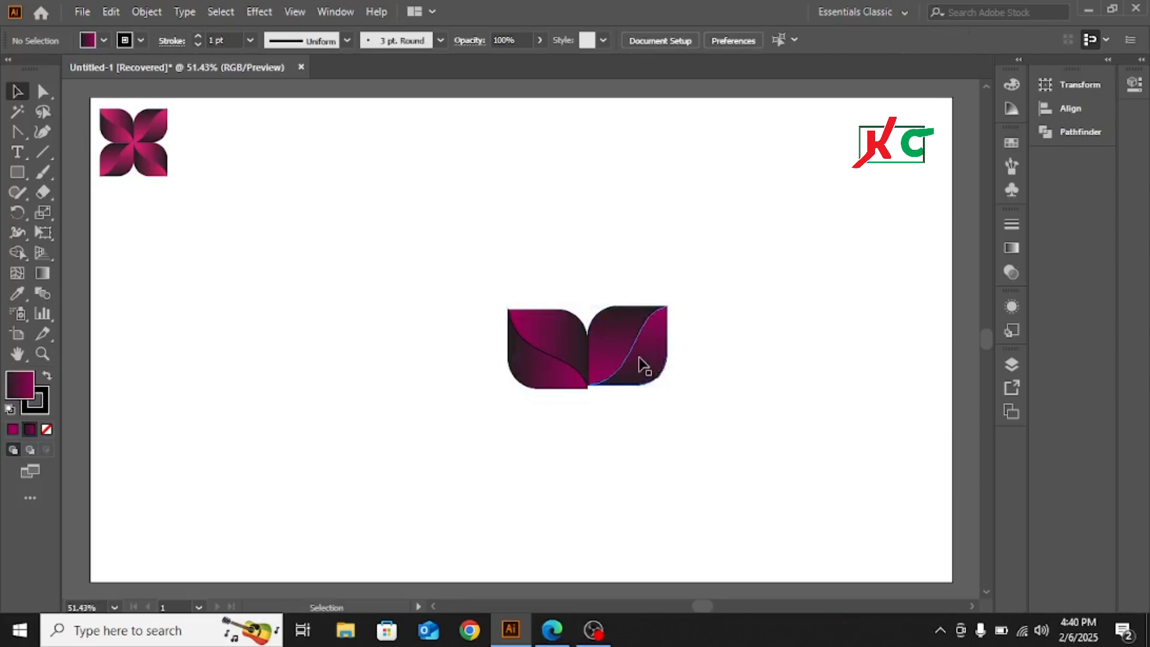
Delete the misaligned rotated petal copy beside the original petal.
{"action": "left_click_drag", "start_coordinate": [642, 363], "coordinate": [637, 368]}
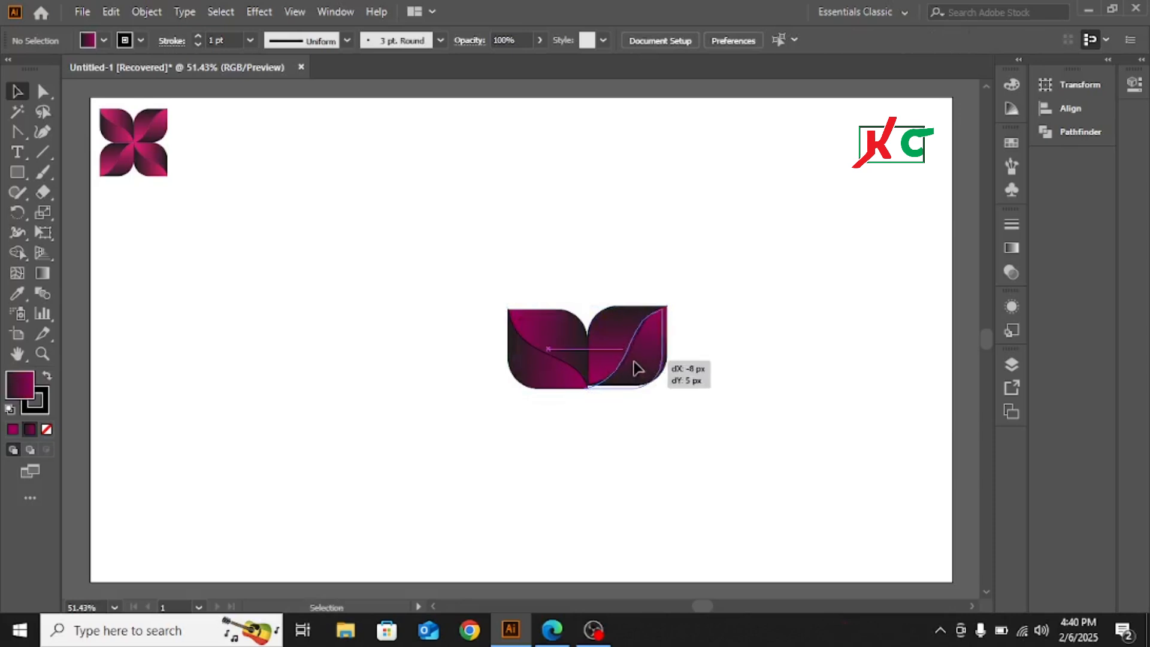
{"action": "left_click", "coordinate": [746, 331]}
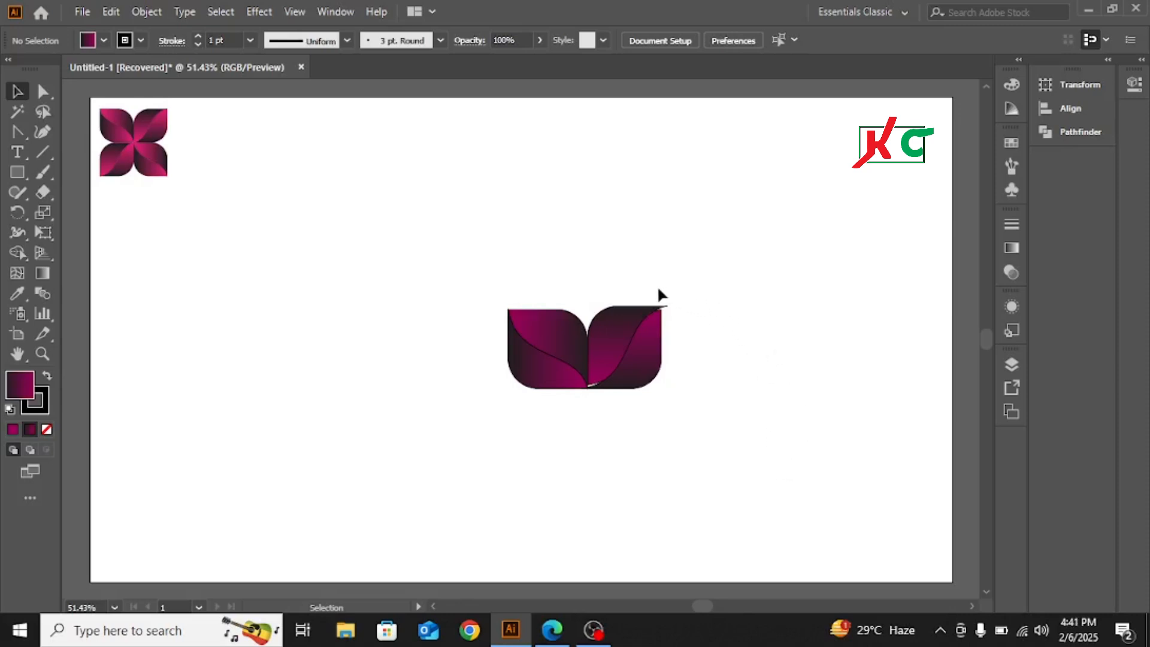
{"action": "left_click_drag", "start_coordinate": [637, 266], "coordinate": [663, 366]}
{"action": "key", "text": "Delete"}
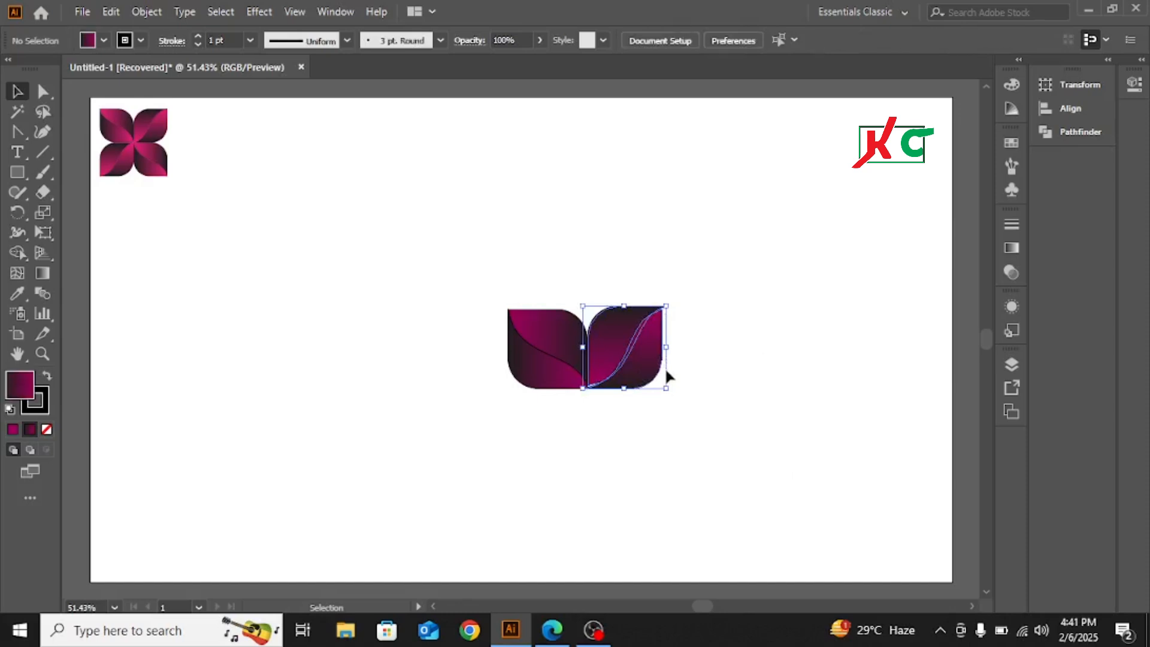
Group the two halves of the remaining petal and center the group horizontally and vertically on the artboard.
{"action": "left_click_drag", "start_coordinate": [430, 276], "coordinate": [620, 427]}
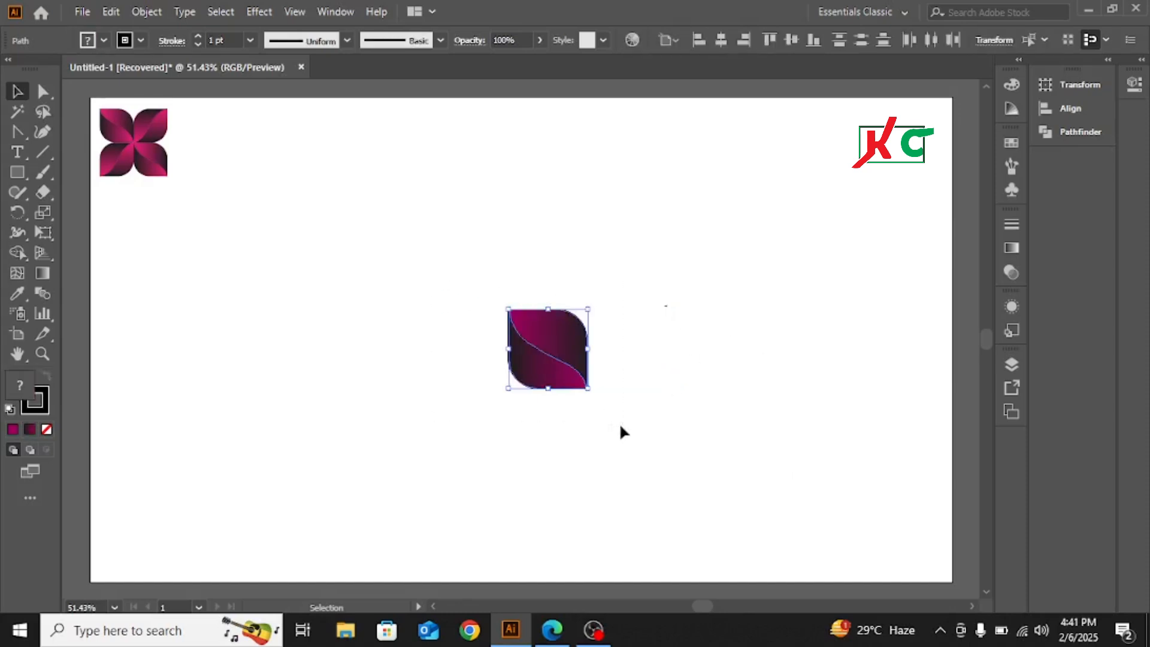
{"action": "key", "text": "ctrl+g"}
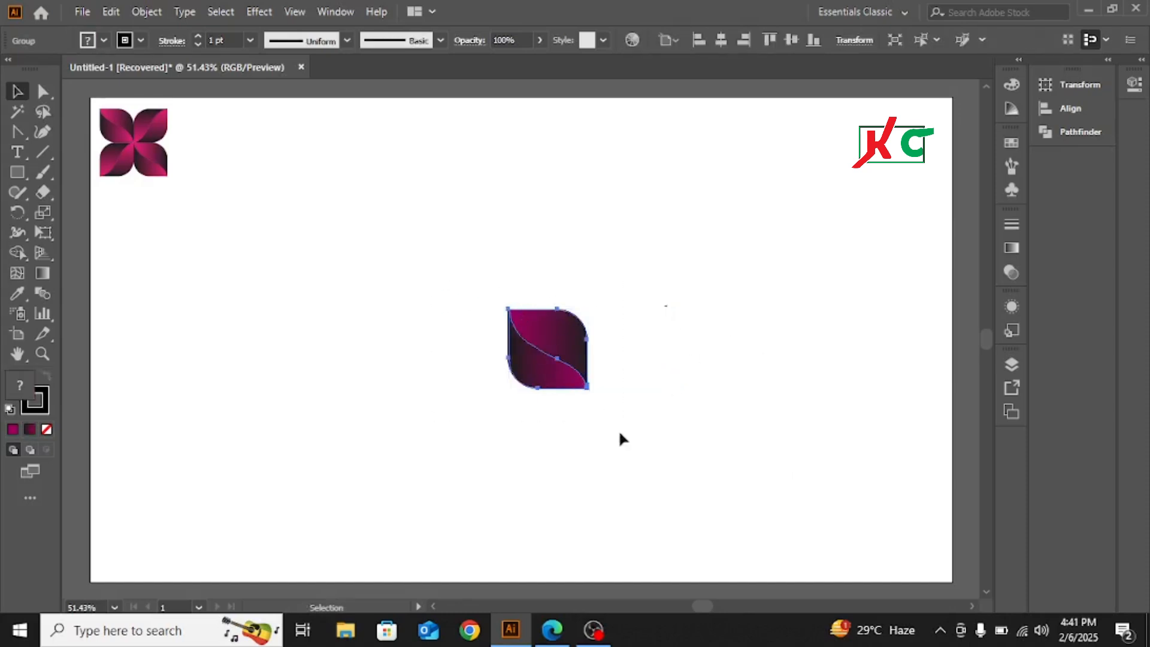
{"action": "left_click", "coordinate": [675, 332]}
{"action": "left_click_drag", "start_coordinate": [569, 334], "coordinate": [569, 308]}
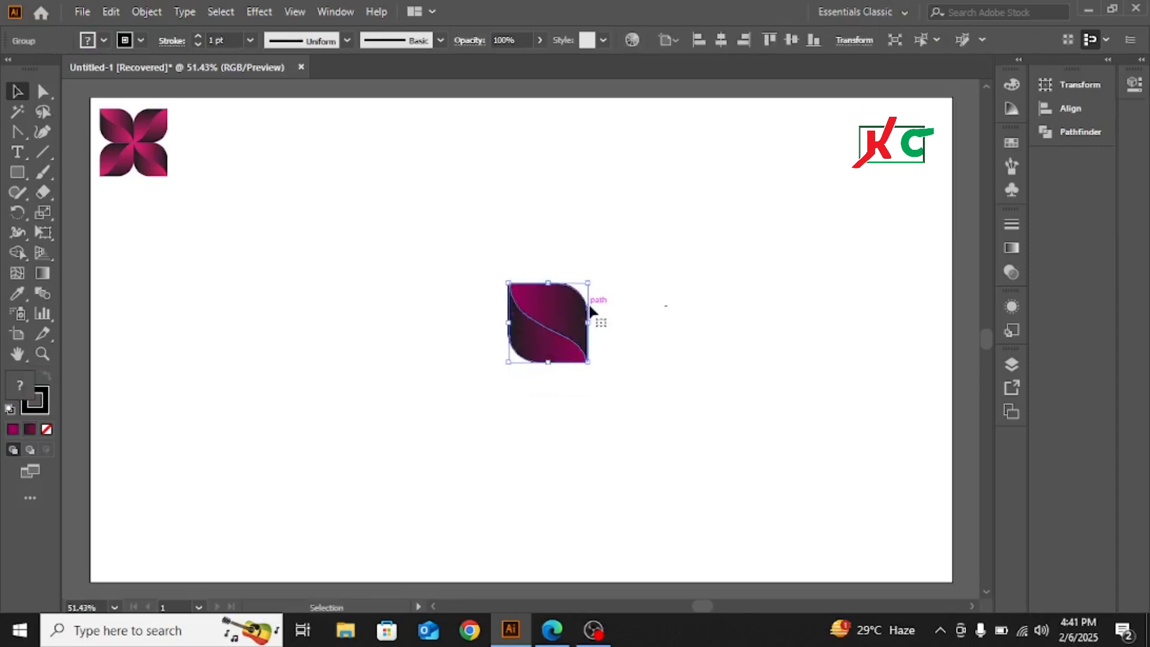
{"action": "left_click", "coordinate": [722, 41]}
{"action": "left_click", "coordinate": [791, 40]}
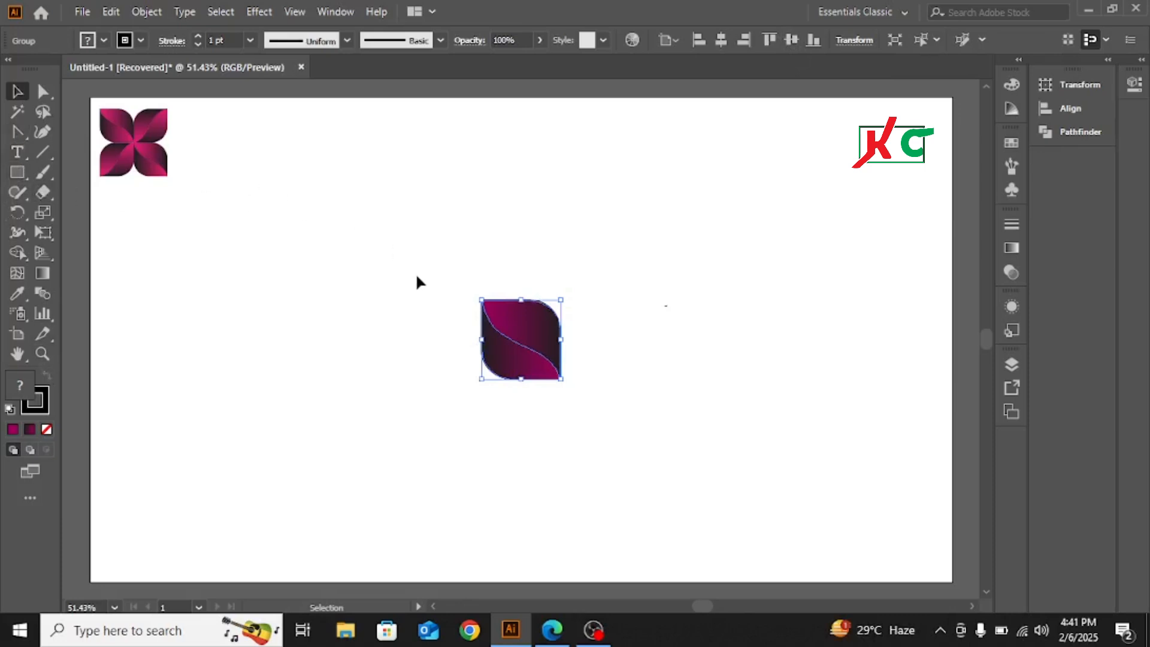
Create a copy of the grouped petal rotated by 90° about its center.
{"action": "left_click", "coordinate": [17, 212]}
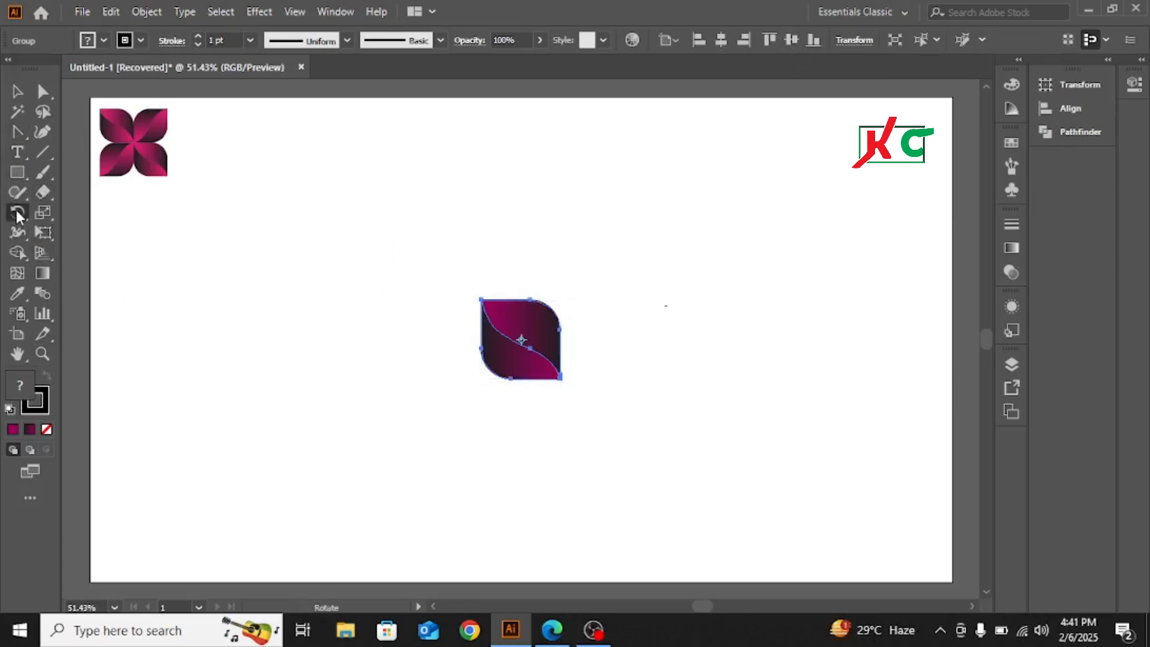
{"action": "double_click", "coordinate": [16, 211]}
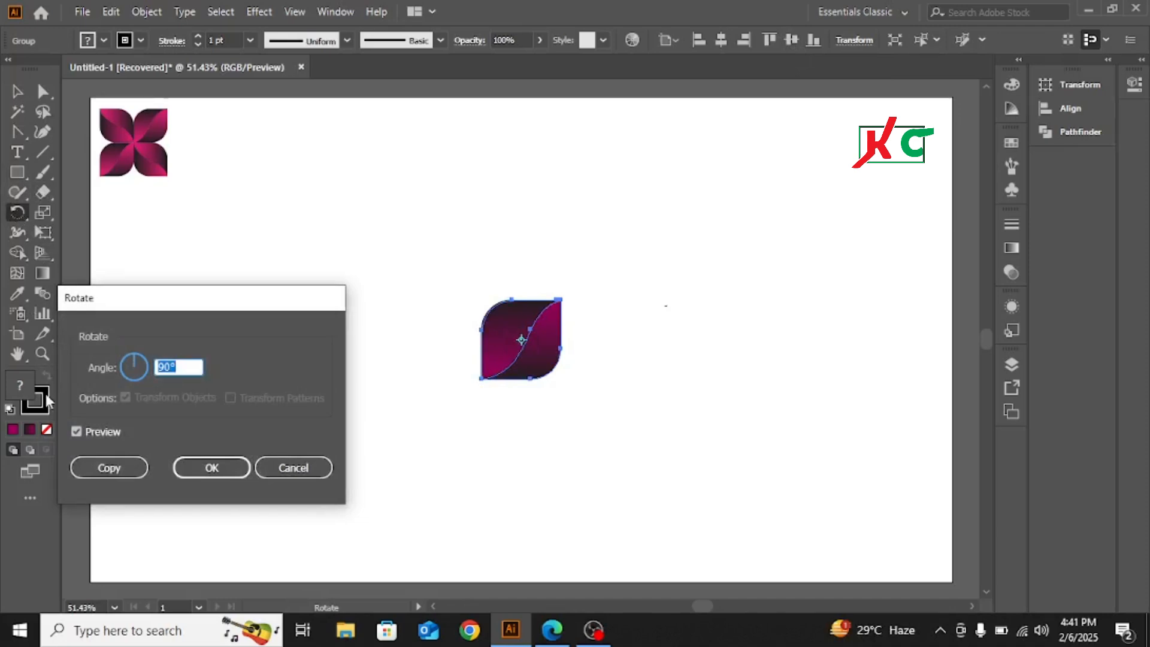
{"action": "left_click", "coordinate": [110, 469]}
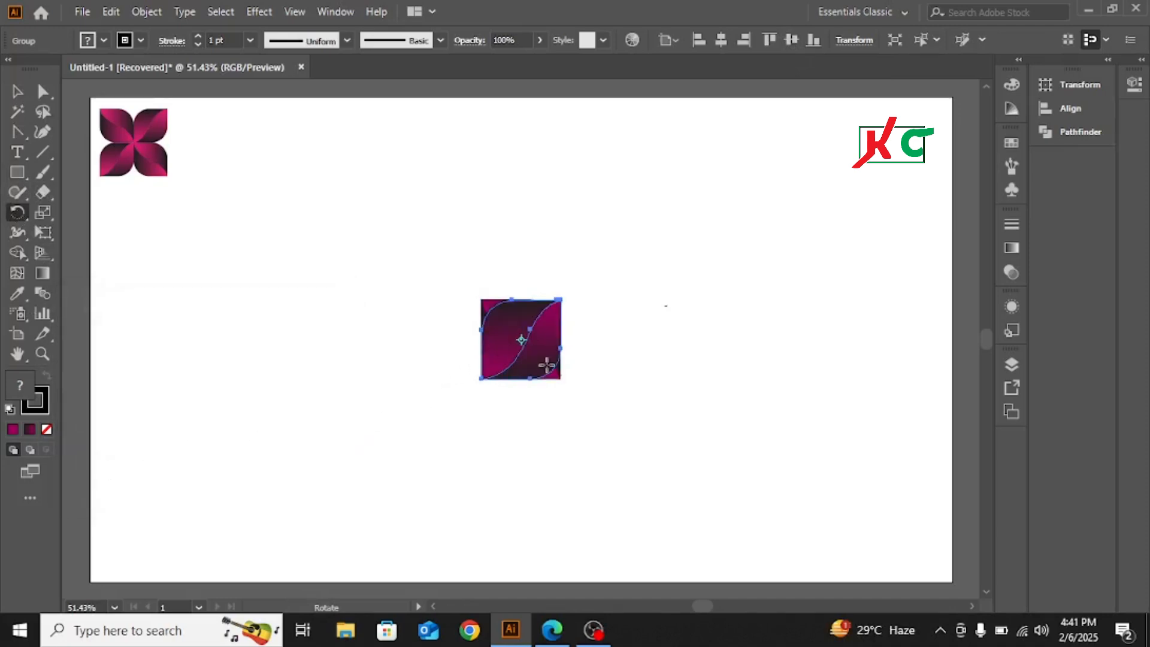
Place the rotated petal group to the right of the original so their sides touch and their edges line up.
{"action": "left_click", "coordinate": [18, 91]}
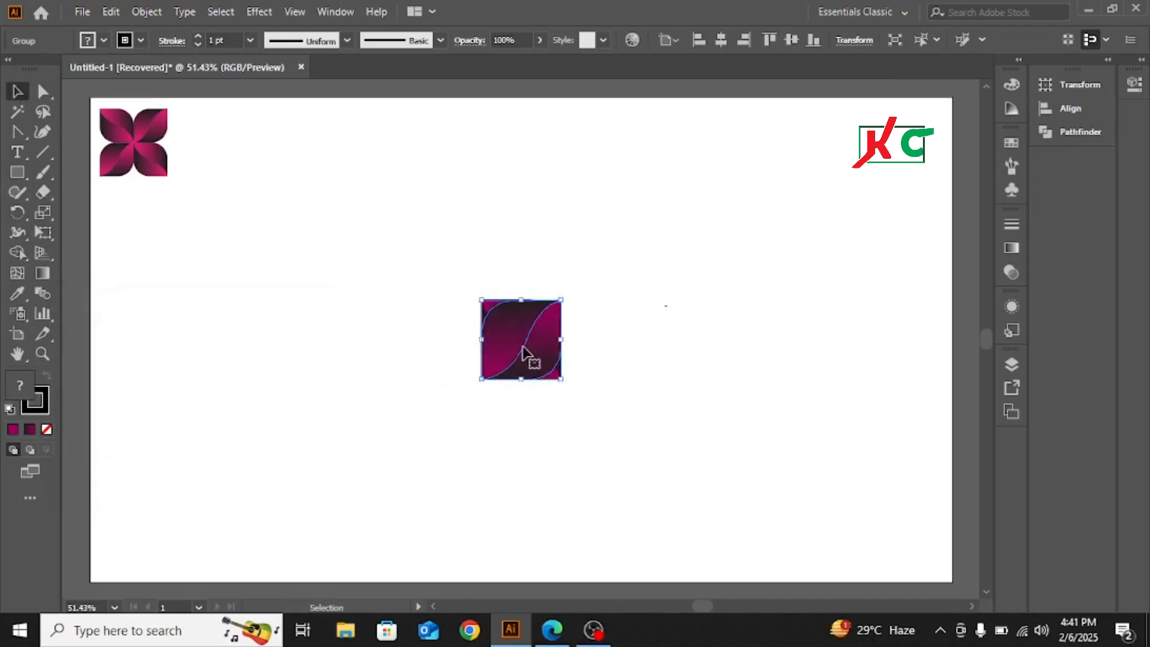
{"action": "left_click_drag", "start_coordinate": [540, 353], "coordinate": [612, 346]}
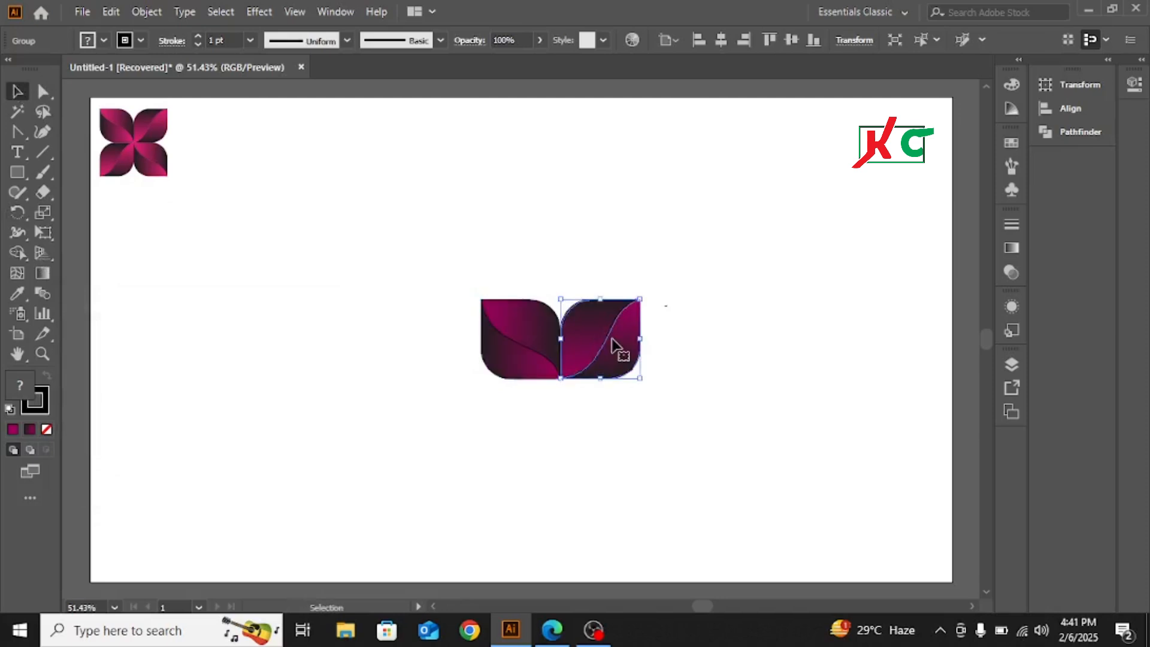
{"action": "left_click", "coordinate": [684, 325]}
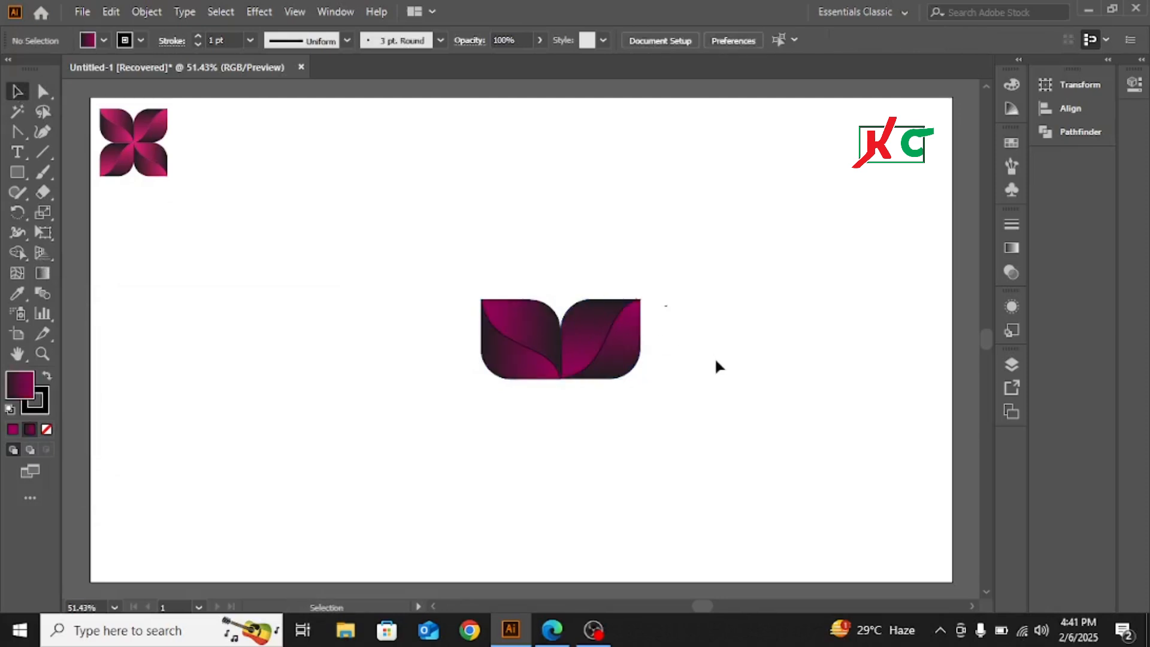
{"action": "left_click", "coordinate": [617, 346]}
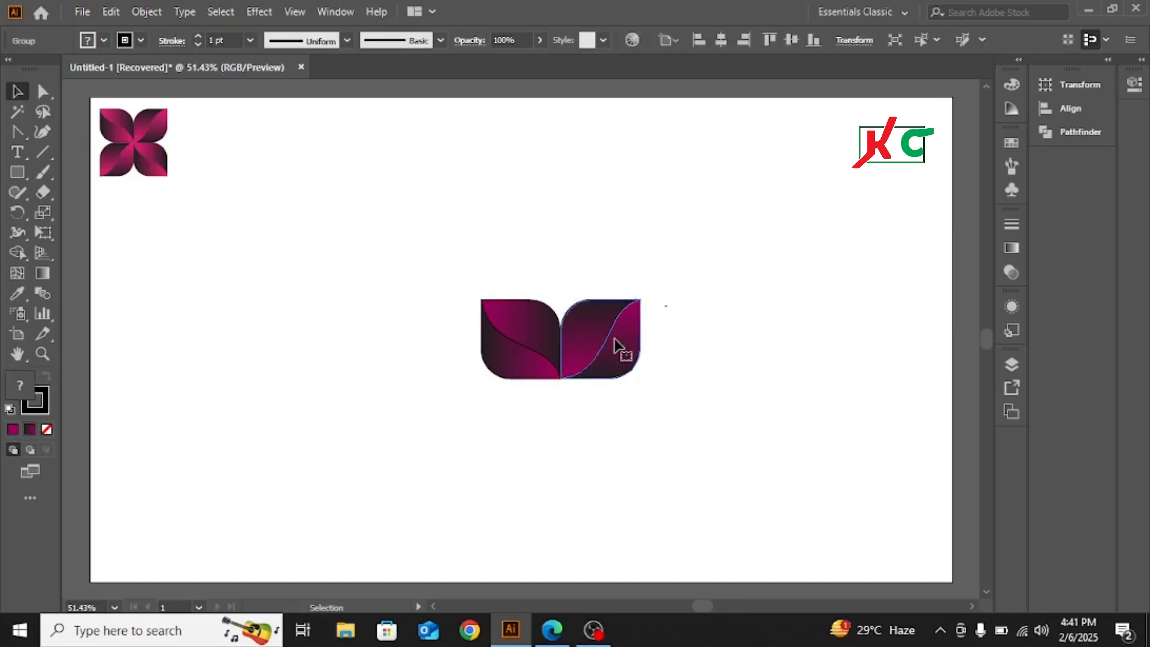
{"action": "key", "text": "Right"}
{"action": "key", "text": "Right"}
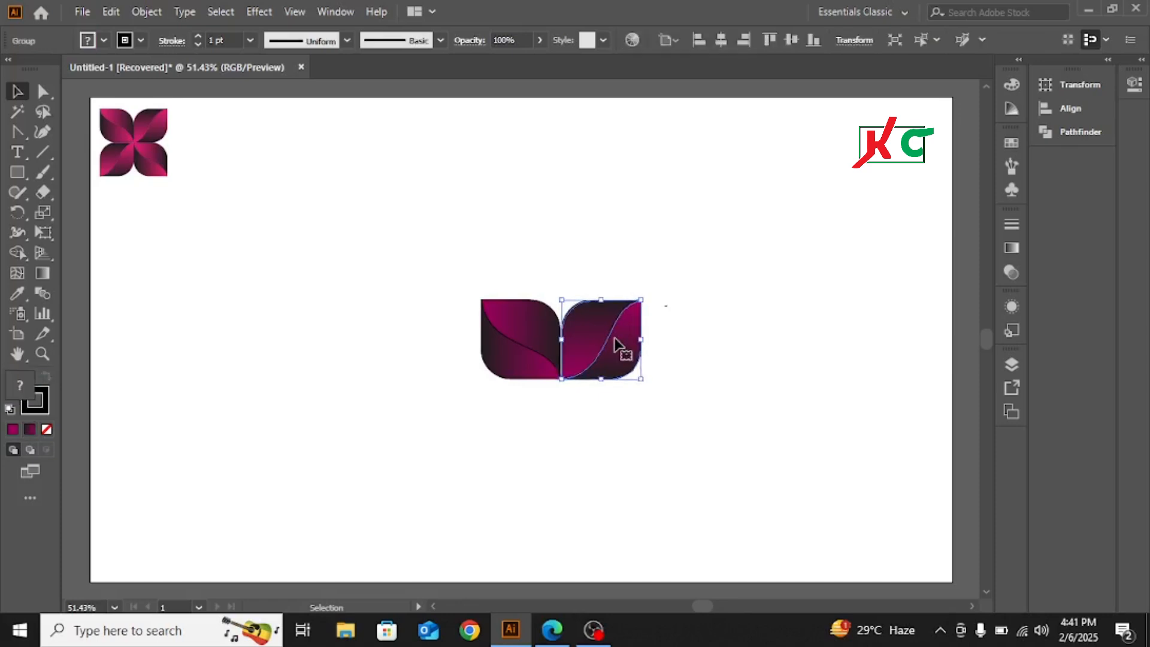
{"action": "left_click", "coordinate": [743, 317]}
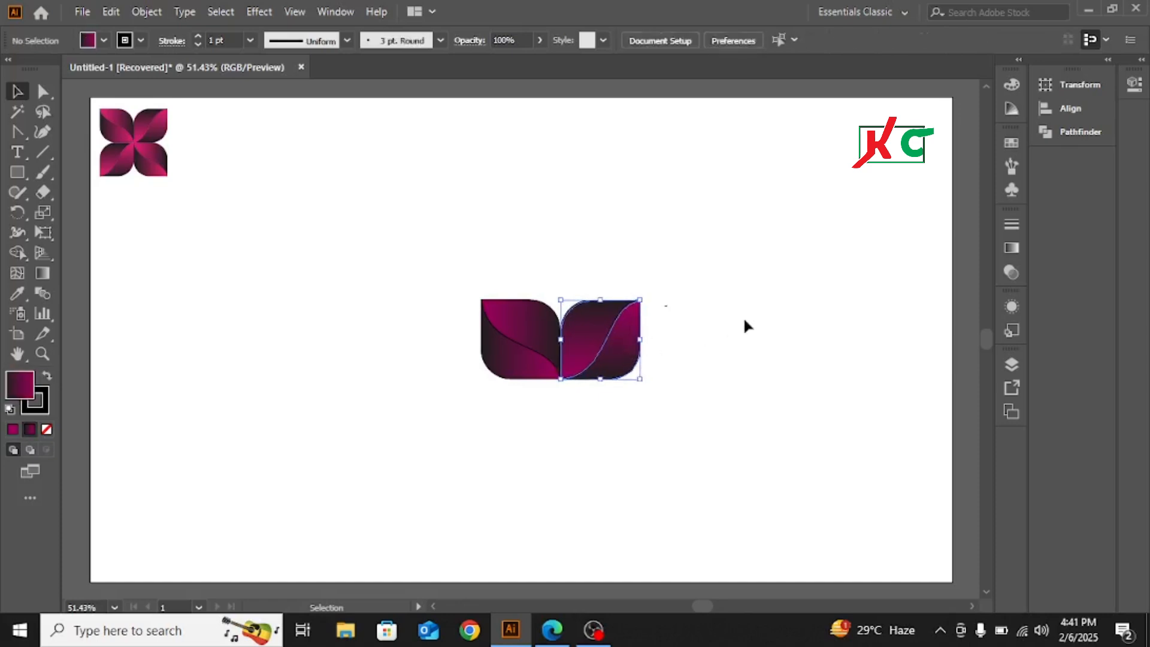
Duplicate the petal pair directly below the original pair and rotate the duplicate by 180°.
{"action": "left_click_drag", "start_coordinate": [417, 266], "coordinate": [673, 411]}
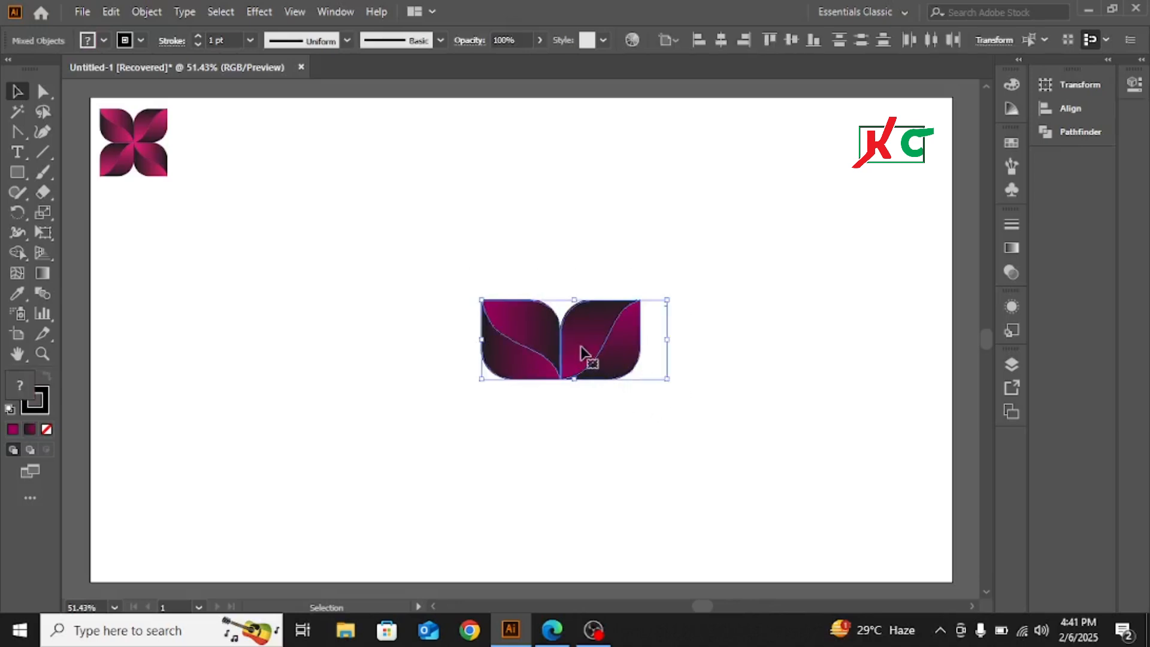
{"action": "left_click_drag", "start_coordinate": [585, 351], "coordinate": [584, 438]}
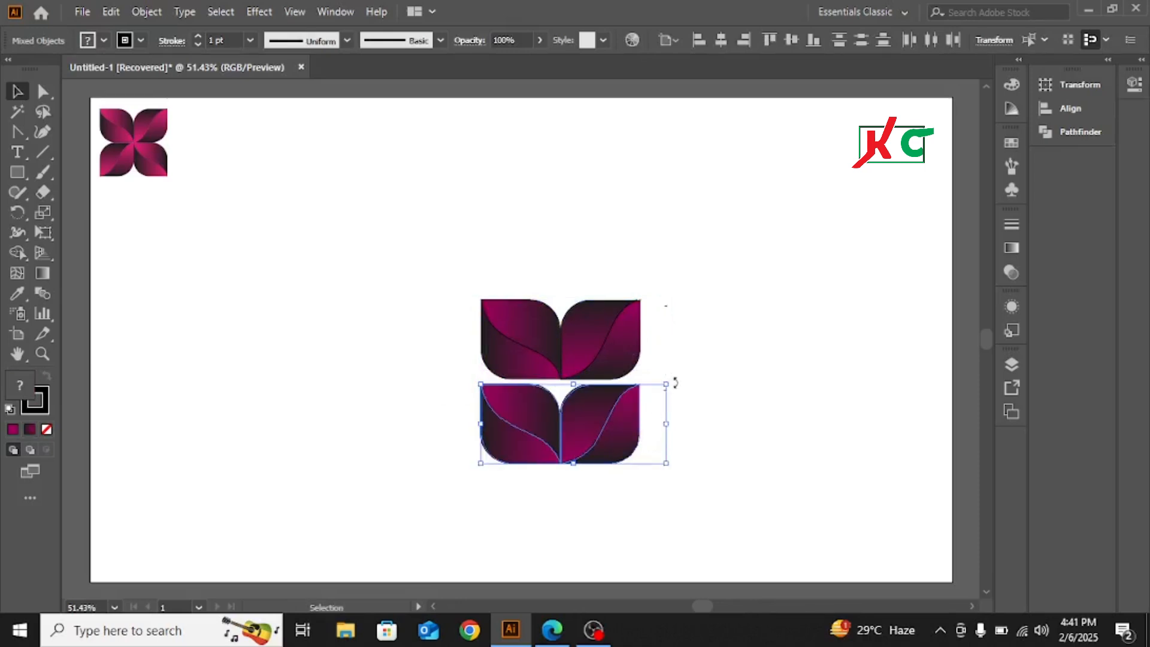
{"action": "left_click_drag", "start_coordinate": [676, 382], "coordinate": [411, 488]}
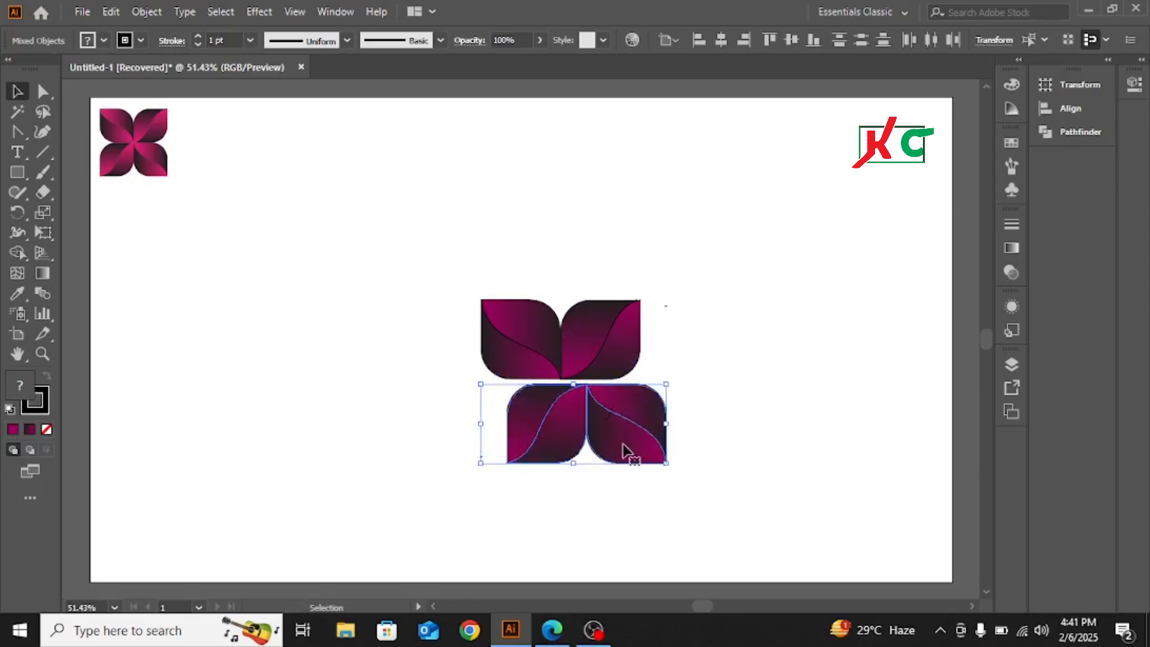
Move the rotated lower pair left and up until it meets the upper pair, forming a four-petal flower.
{"action": "key", "text": "Left"}
{"action": "key", "text": "Left"}
{"action": "key", "text": "Left"}
{"action": "key", "text": "Left"}
{"action": "key", "text": "Left"}
{"action": "key", "text": "Left"}
{"action": "key", "text": "Left"}
{"action": "key", "text": "Left"}
{"action": "key", "text": "Left"}
{"action": "key", "text": "Left"}
{"action": "key", "text": "Left"}
{"action": "key", "text": "Left"}
{"action": "key", "text": "Left"}
{"action": "key", "text": "Left"}
{"action": "key", "text": "Left"}
{"action": "key", "text": "Left"}
{"action": "key", "text": "Left"}
{"action": "key", "text": "Left"}
{"action": "key", "text": "Left"}
{"action": "key", "text": "Left"}
{"action": "key", "text": "Left"}
{"action": "key", "text": "Left"}
{"action": "key", "text": "Left"}
{"action": "key", "text": "Left"}
{"action": "key", "text": "Left"}
{"action": "key", "text": "Left"}
{"action": "key", "text": "Left"}
{"action": "key", "text": "Left"}
{"action": "key", "text": "Left"}
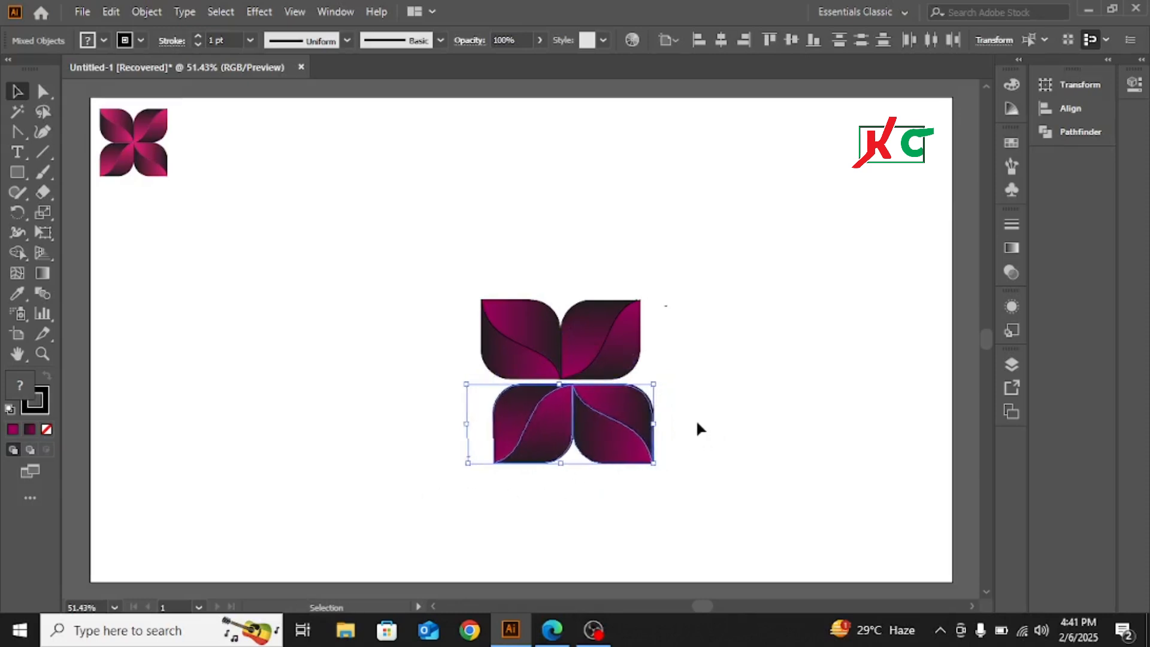
{"action": "key", "text": "Up"}
{"action": "key", "text": "Up"}
{"action": "key", "text": "Up"}
{"action": "key", "text": "Up"}
{"action": "key", "text": "Up"}
{"action": "key", "text": "Up"}
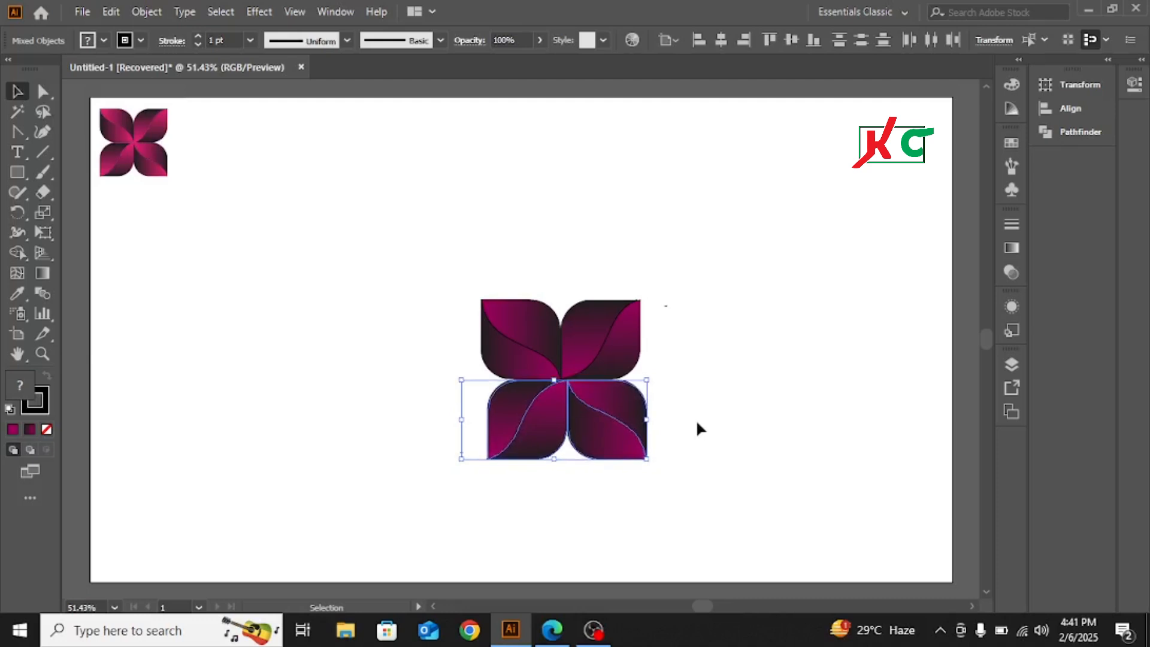
{"action": "key", "text": "Left"}
{"action": "key", "text": "Left"}
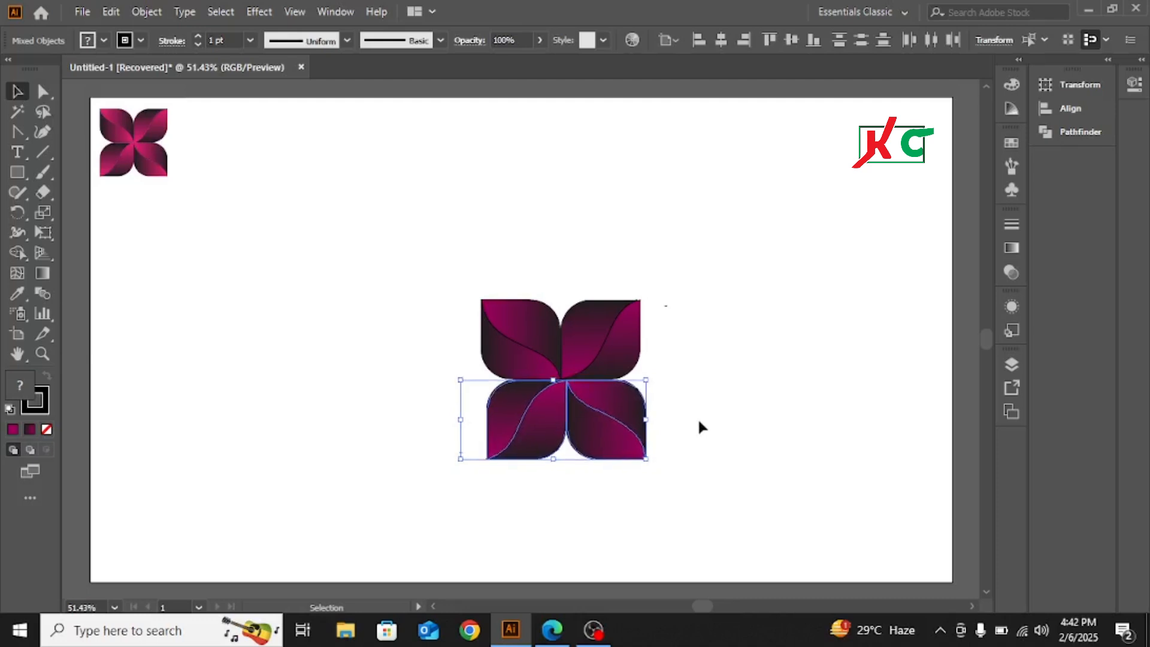
{"action": "left_click", "coordinate": [751, 376]}
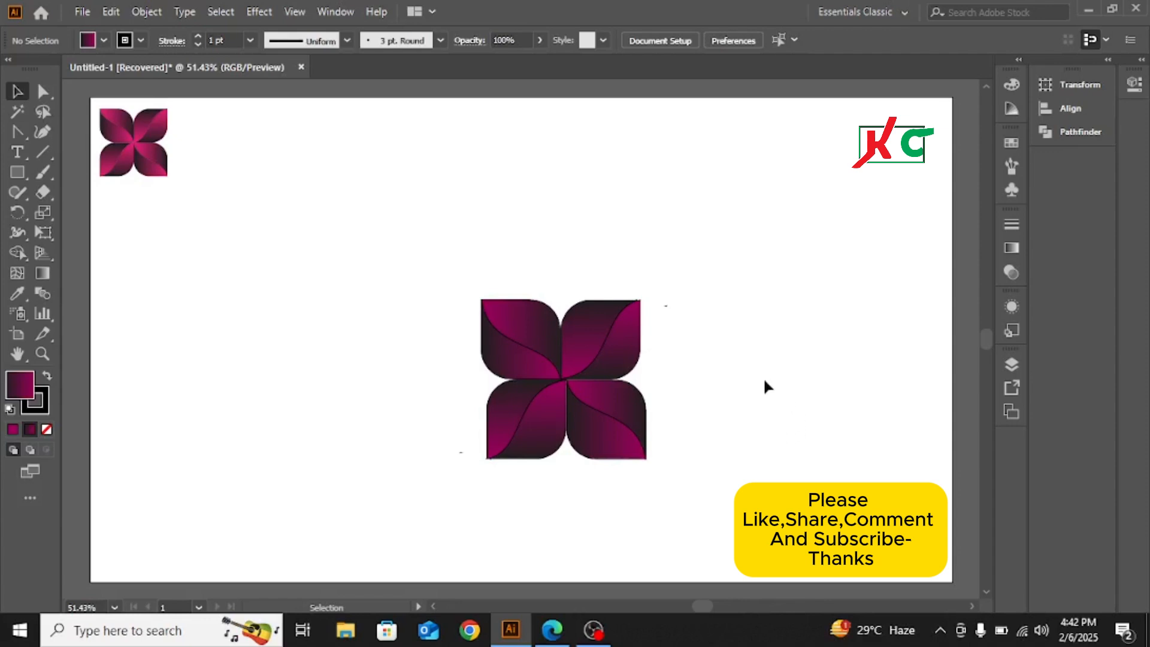
Move the small reference flower down to the left of the new flower.
{"action": "left_click_drag", "start_coordinate": [123, 118], "coordinate": [222, 333]}
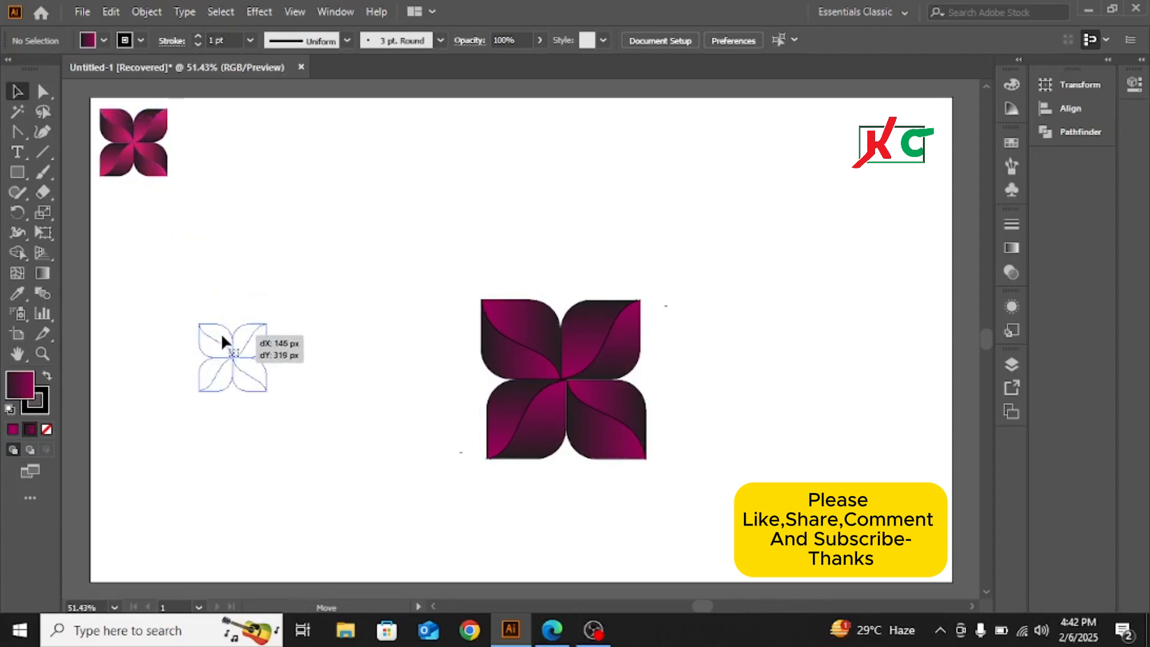
{"action": "left_click", "coordinate": [335, 239]}
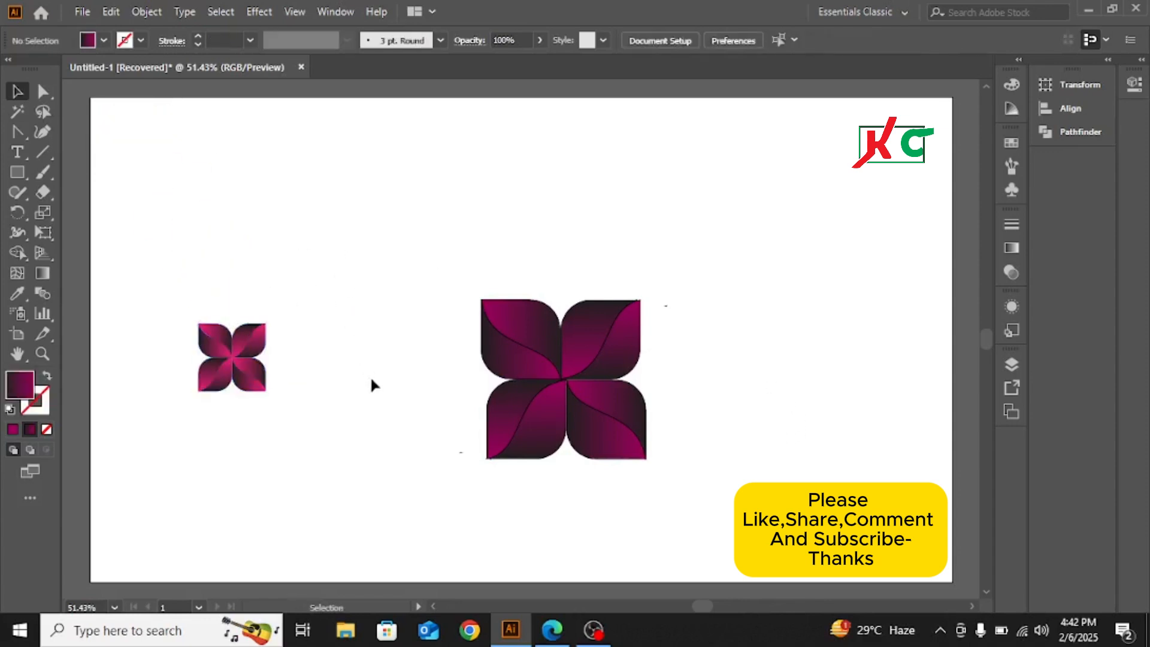
Shift the lower petal pair slightly left and group all four petals into one flower.
{"action": "left_click_drag", "start_coordinate": [681, 424], "coordinate": [484, 451]}
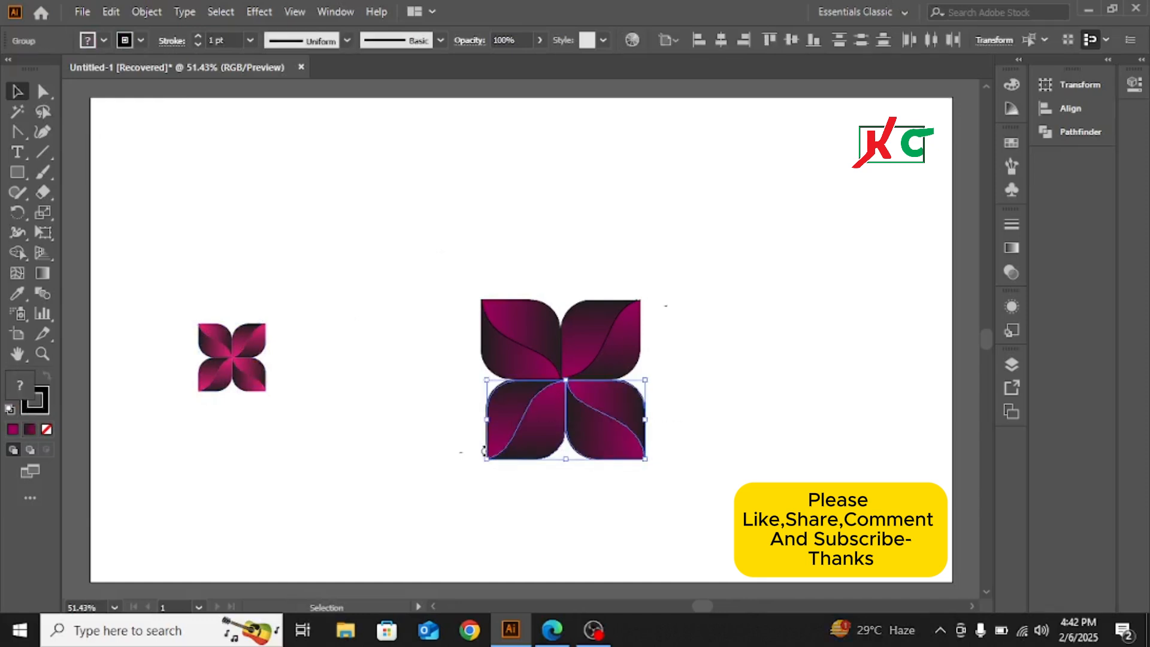
{"action": "left_click", "coordinate": [775, 351]}
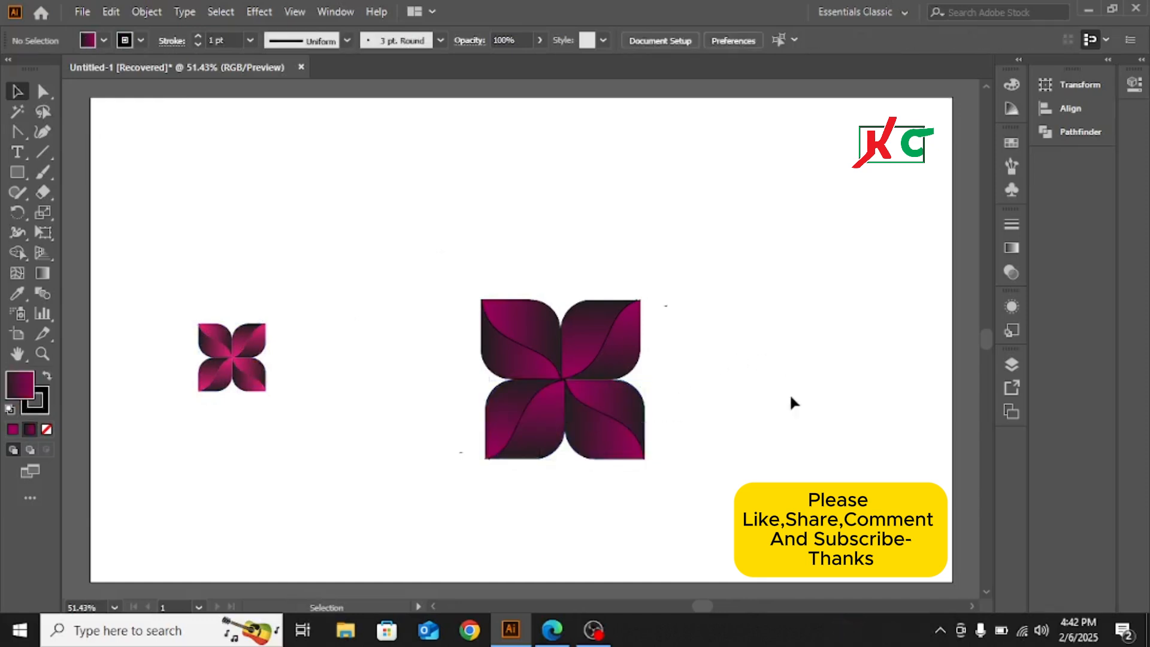
{"action": "left_click_drag", "start_coordinate": [432, 256], "coordinate": [730, 551]}
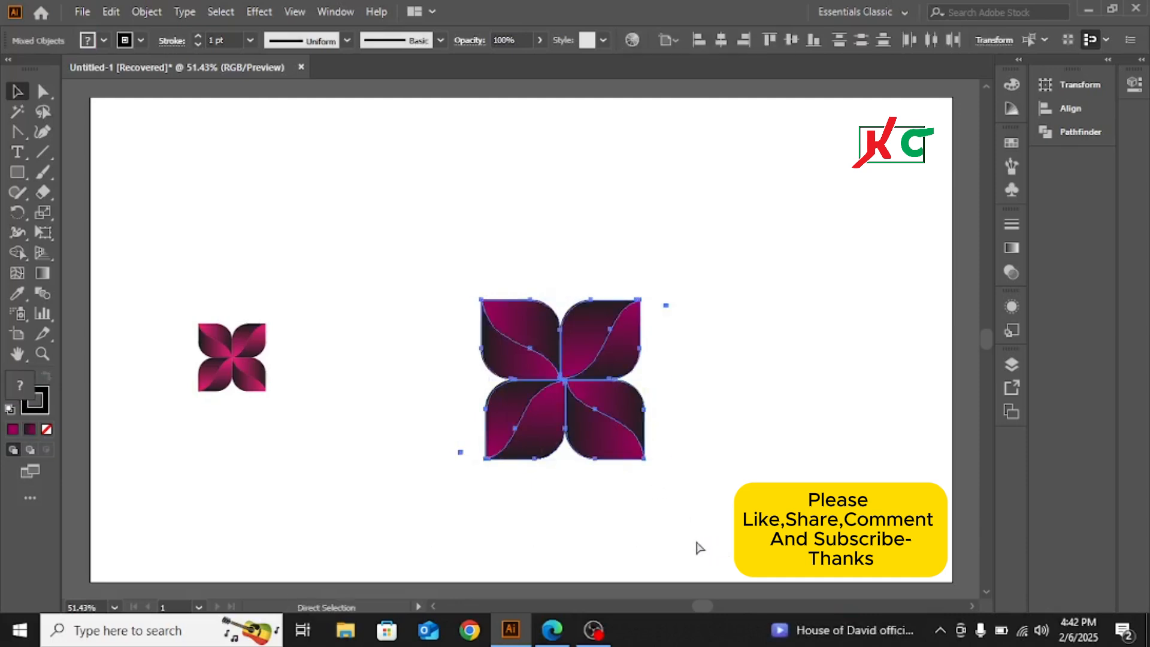
{"action": "key", "text": "ctrl+g"}
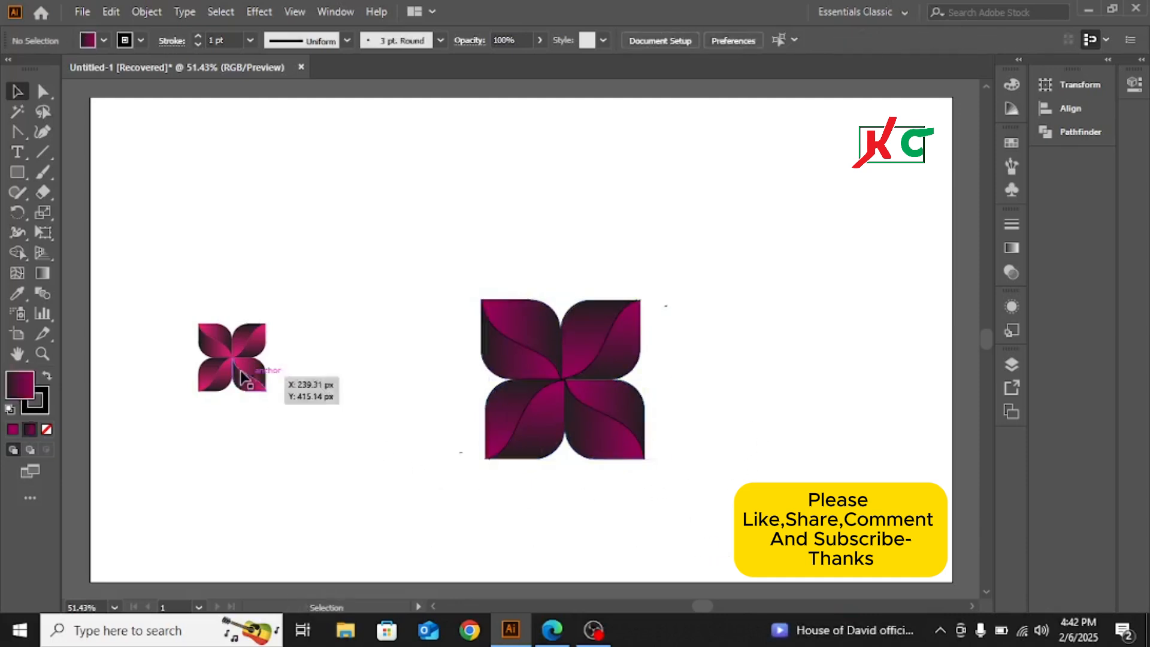
Remove the black stroke from the whole flower group by setting its stroke to None.
{"action": "mouse_move", "coordinate": [469, 247]}
{"action": "left_mouse_down"}
{"action": "mouse_move", "coordinate": [599, 406]}
{"action": "mouse_move", "coordinate": [664, 462]}
{"action": "left_mouse_up"}
{"action": "left_click", "coordinate": [141, 41]}
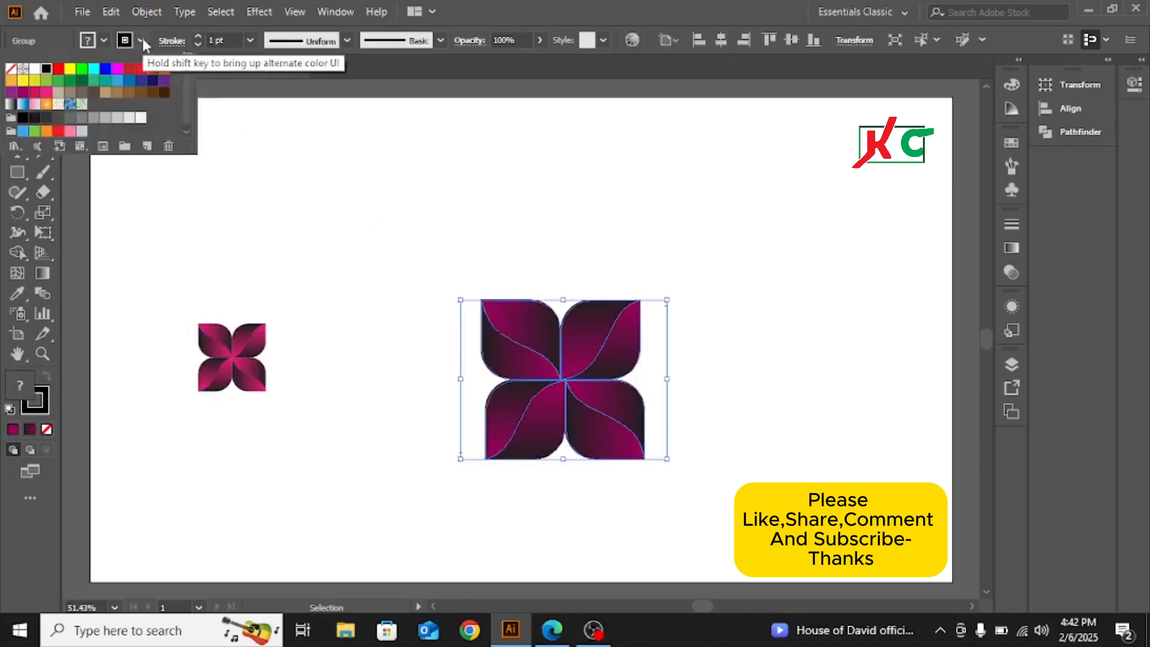
{"action": "left_click", "coordinate": [11, 70]}
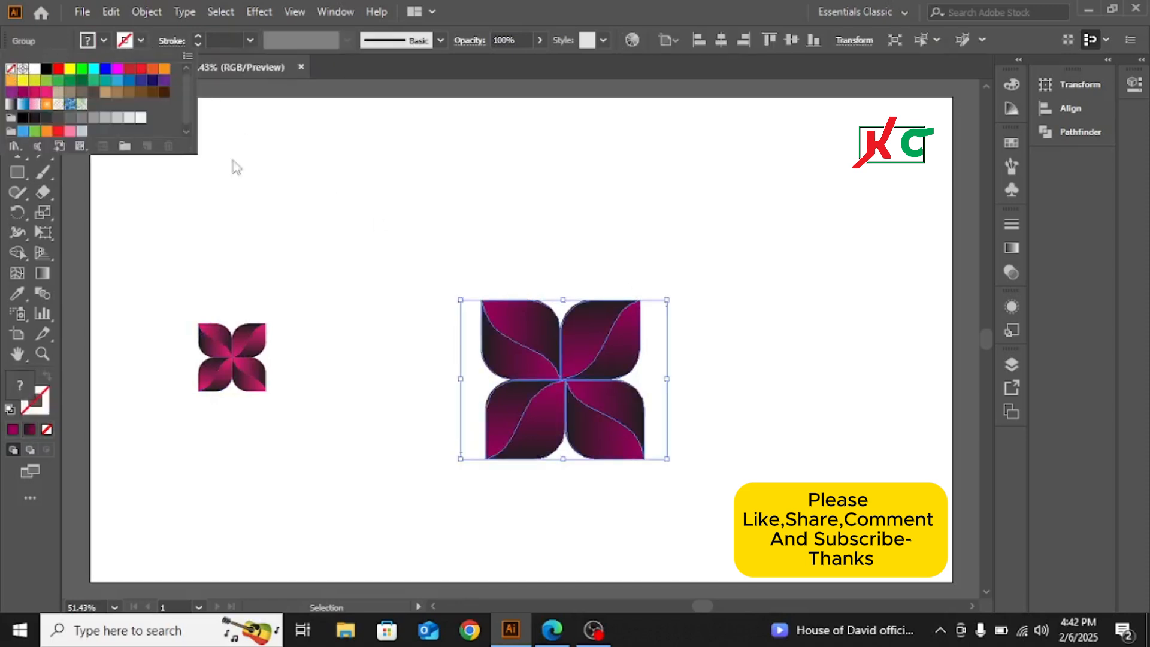
{"action": "left_click", "coordinate": [370, 167]}
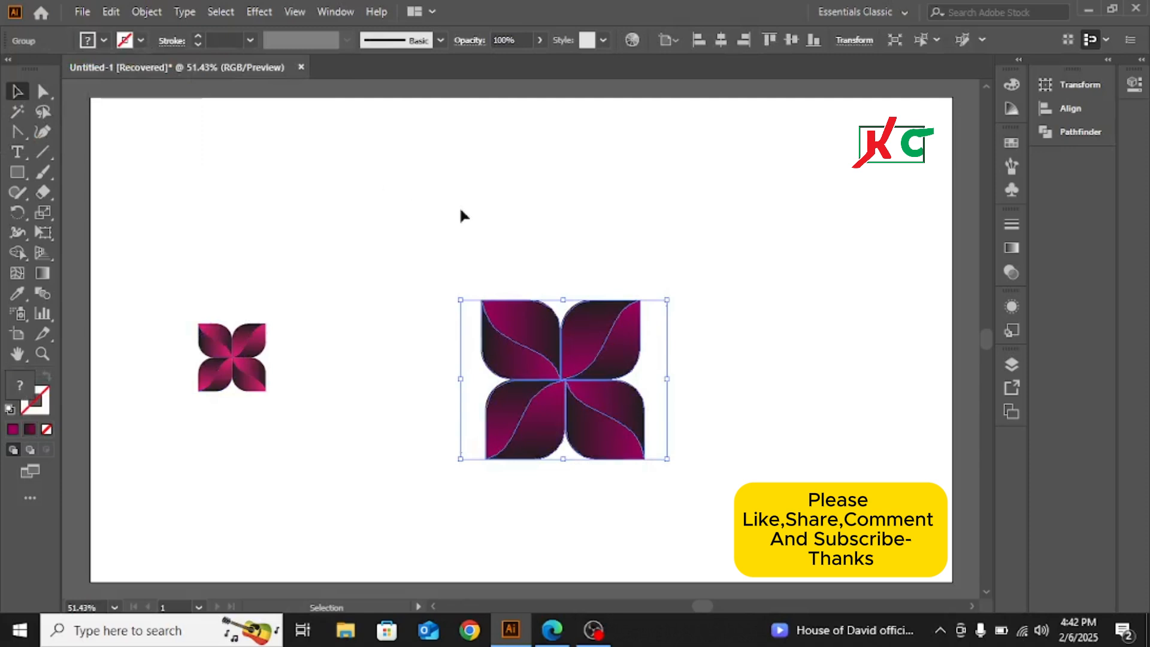
{"action": "left_click", "coordinate": [519, 204]}
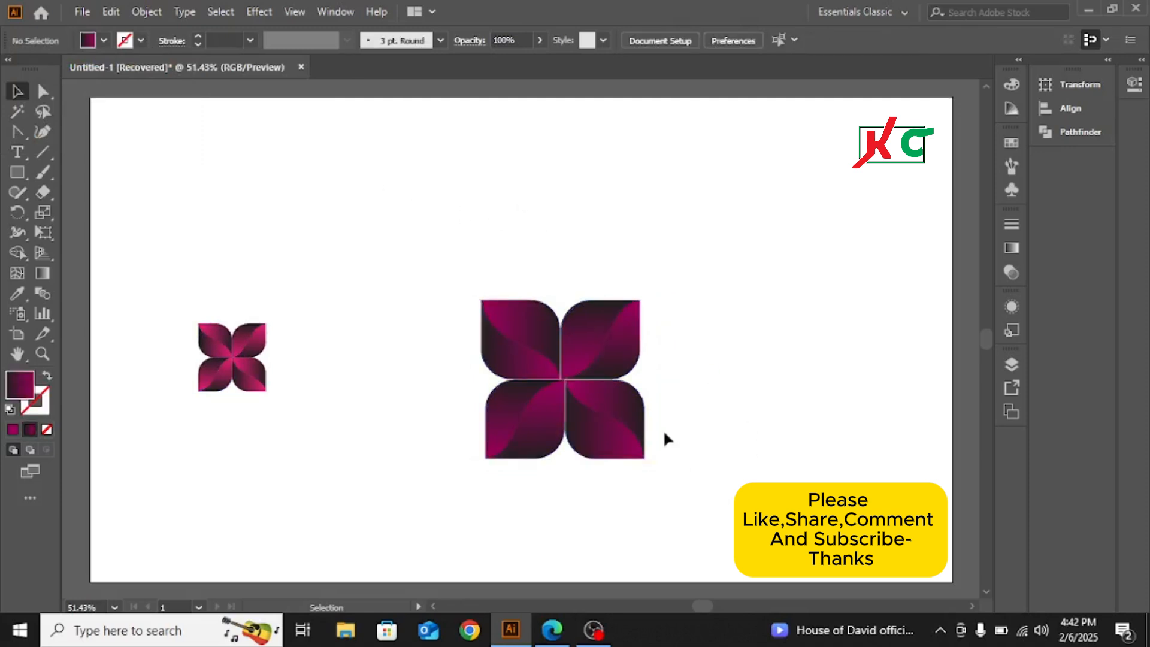
{"action": "left_click_drag", "start_coordinate": [682, 404], "coordinate": [483, 448]}
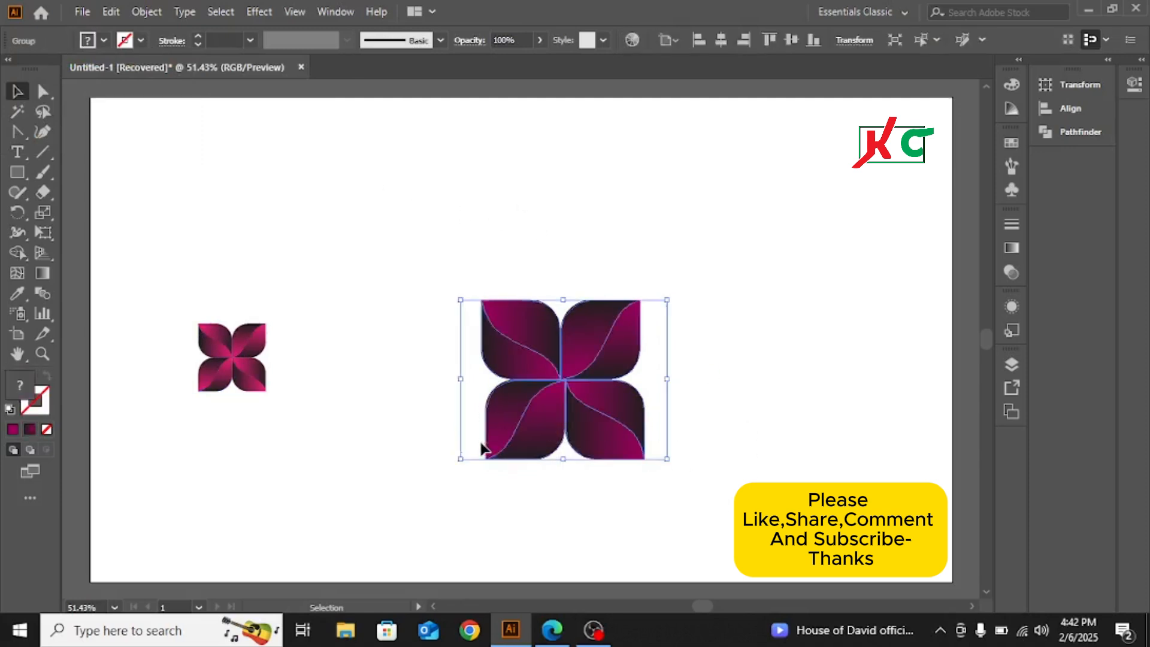
{"action": "left_click", "coordinate": [722, 406]}
{"action": "left_click_drag", "start_coordinate": [428, 316], "coordinate": [653, 322]}
{"action": "left_click", "coordinate": [754, 325]}
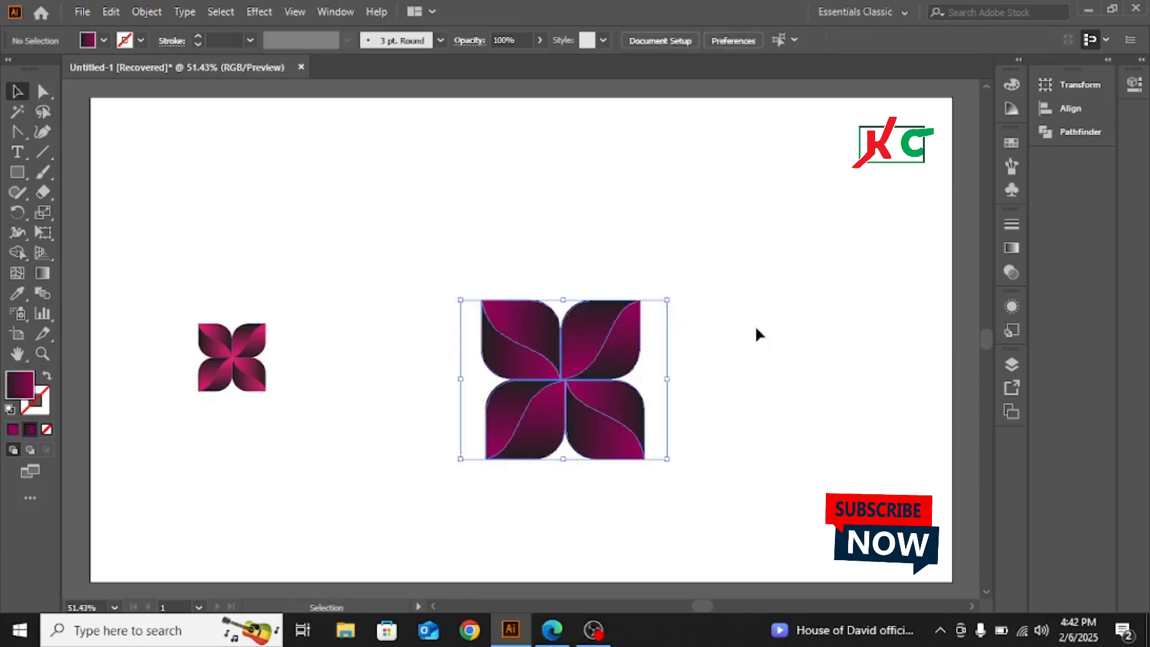
Undo the stroke removal and the grouping of the large four-petal flower.
{"action": "left_click_drag", "start_coordinate": [388, 256], "coordinate": [720, 498]}
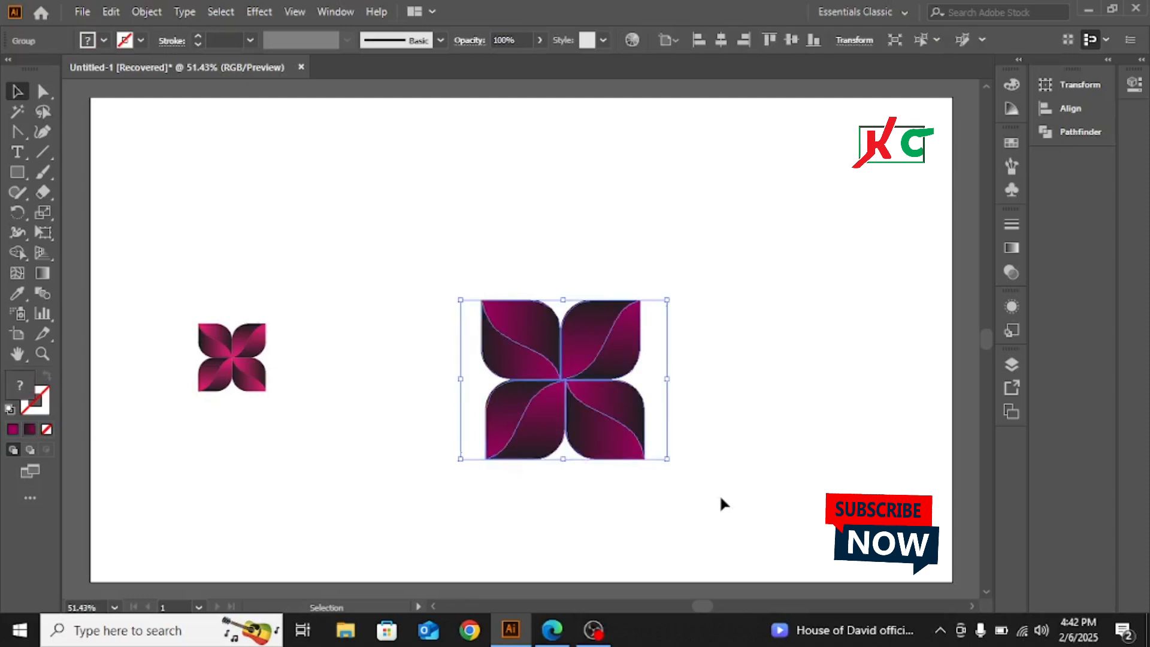
{"action": "key", "text": "a"}
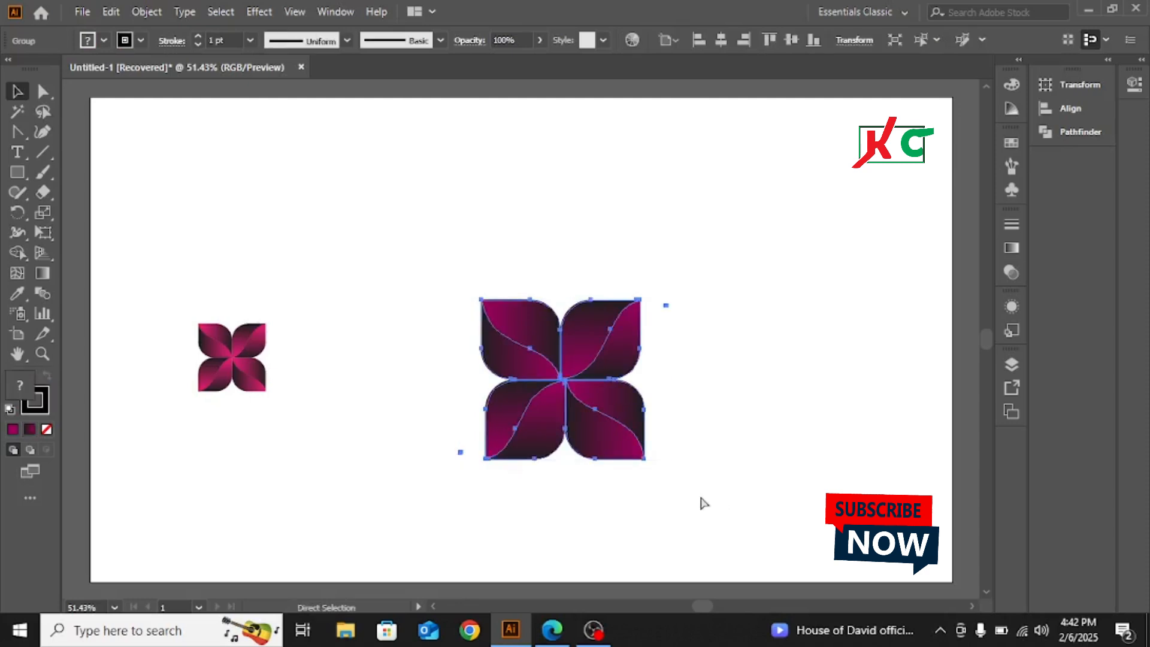
{"action": "key", "text": "v"}
{"action": "left_click", "coordinate": [754, 398]}
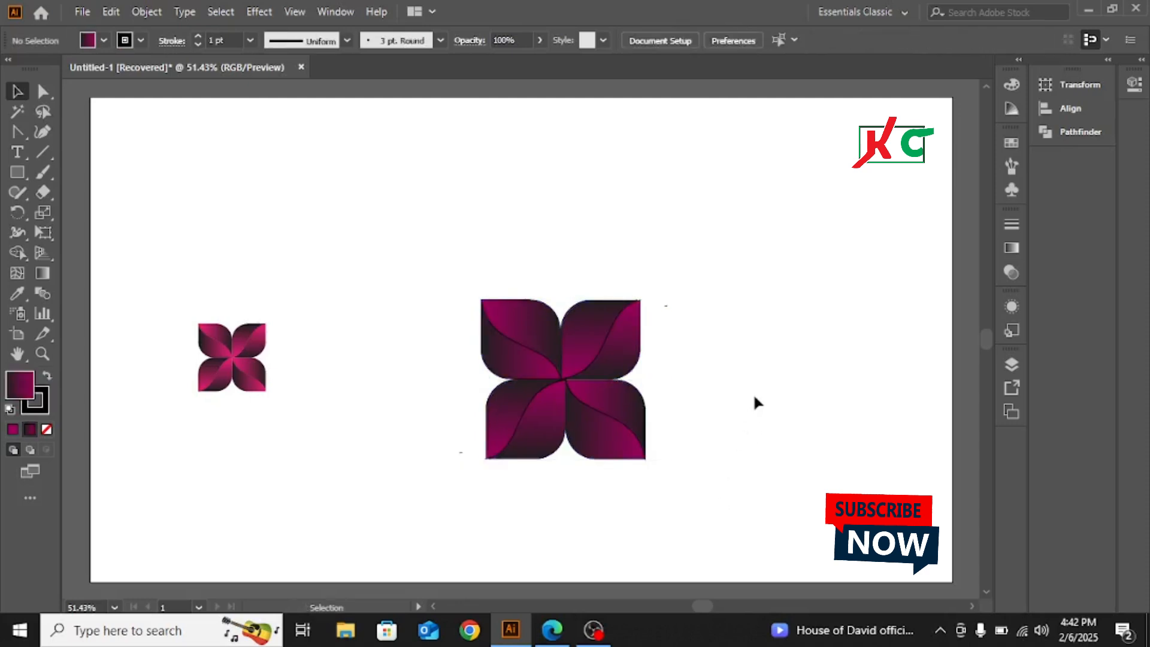
Nudge the lower petal pair left until its edges and centre line up with the upper pair.
{"action": "left_click_drag", "start_coordinate": [650, 428], "coordinate": [479, 460]}
{"action": "key", "text": "Left"}
{"action": "key", "text": "Left"}
{"action": "key", "text": "Left"}
{"action": "key", "text": "Left"}
{"action": "key", "text": "Left"}
{"action": "key", "text": "Left"}
{"action": "key", "text": "Left"}
{"action": "key", "text": "Left"}
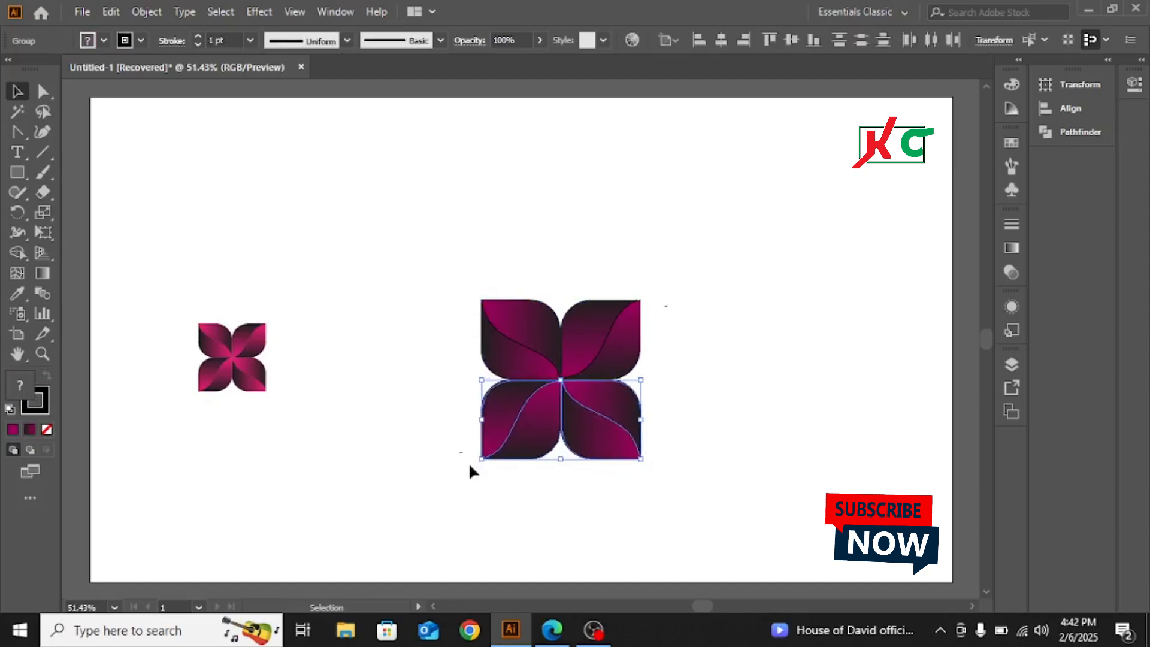
{"action": "key", "text": "Left"}
{"action": "key", "text": "Left"}
{"action": "left_click", "coordinate": [771, 339]}
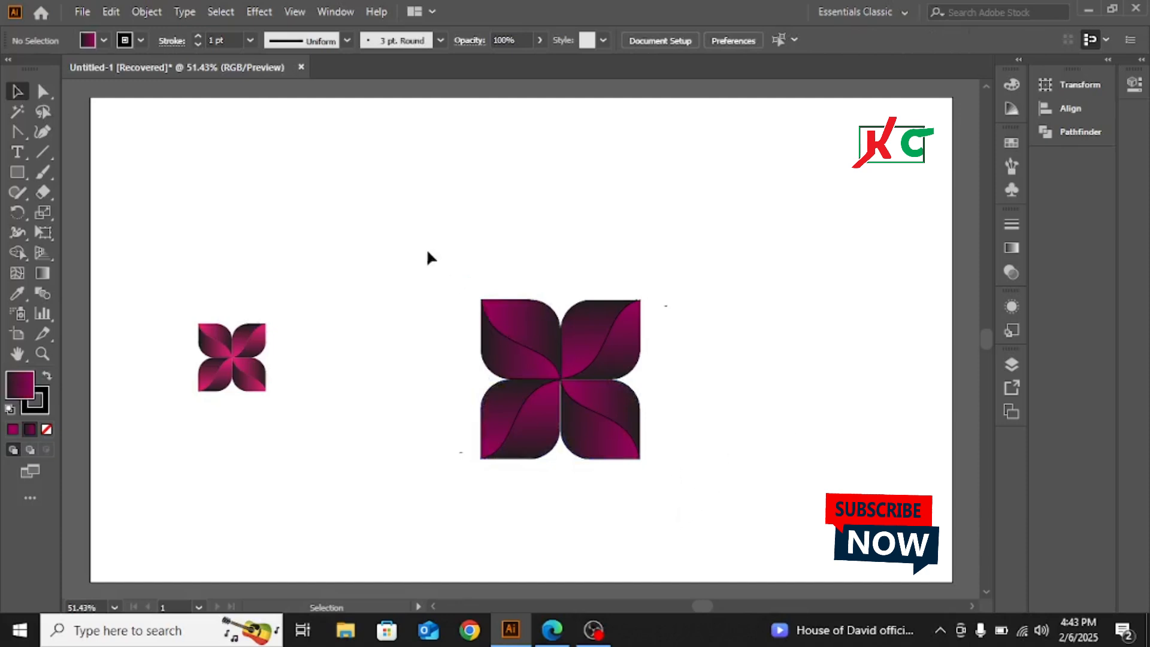
Delete the newly built flower with its stray marks, and enlarge the small reference flower in the middle of the artboard.
{"action": "left_click_drag", "start_coordinate": [403, 242], "coordinate": [715, 509]}
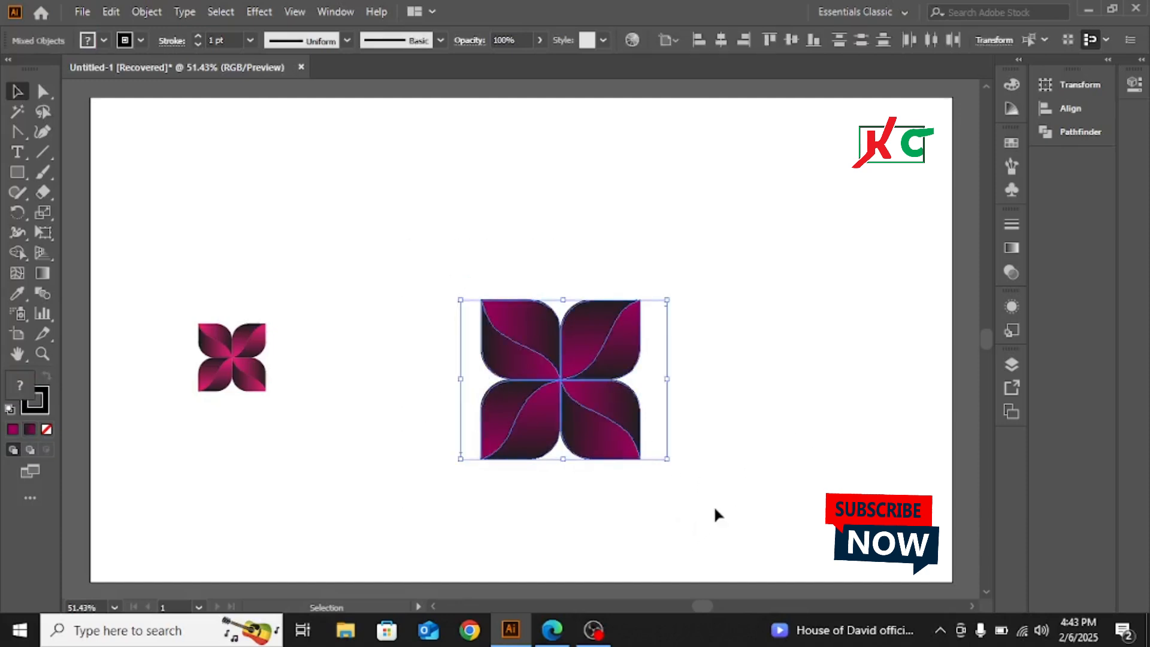
{"action": "key", "text": "Delete"}
{"action": "left_click_drag", "start_coordinate": [158, 288], "coordinate": [359, 484]}
{"action": "left_click_drag", "start_coordinate": [305, 358], "coordinate": [599, 357]}
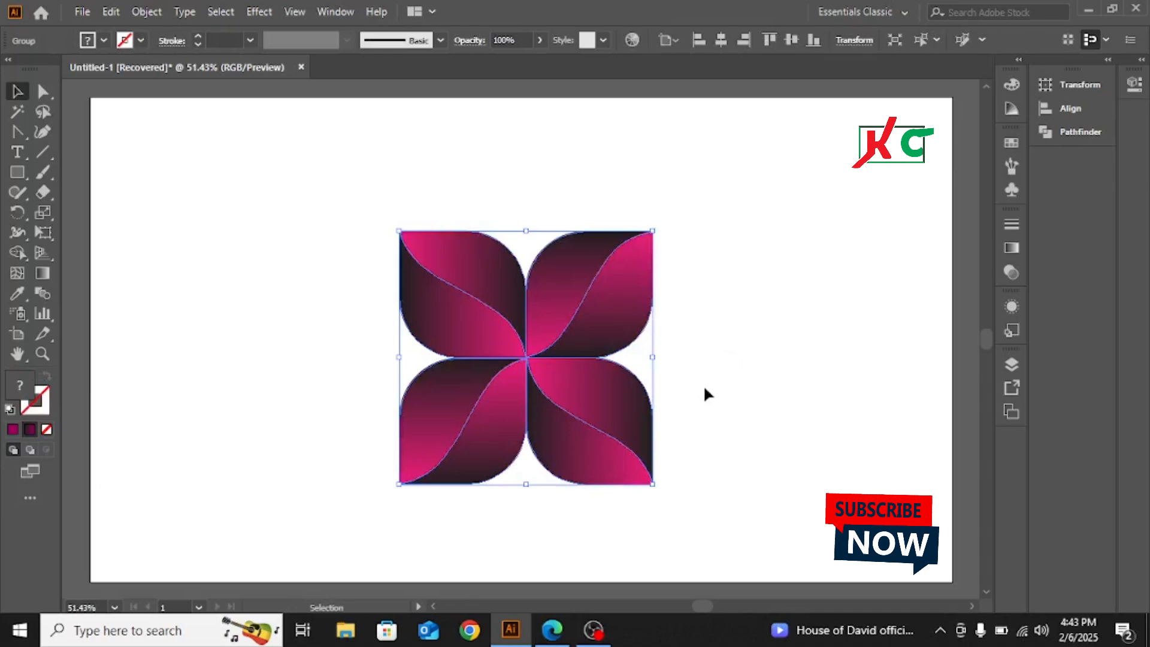
{"action": "left_click", "coordinate": [831, 340]}
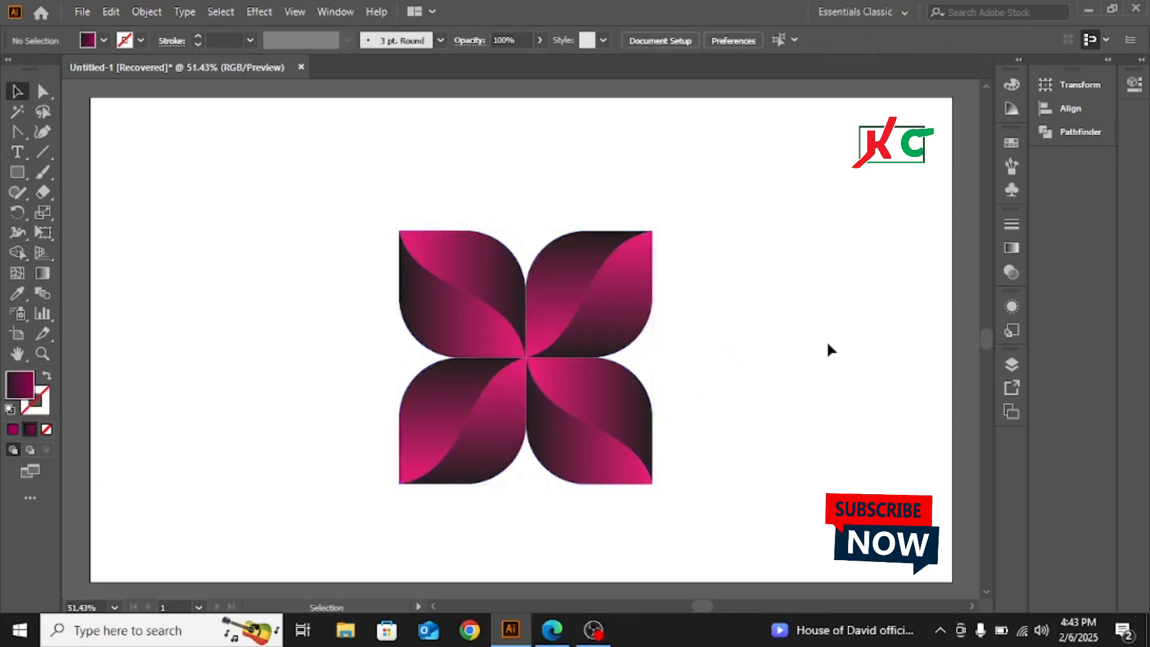